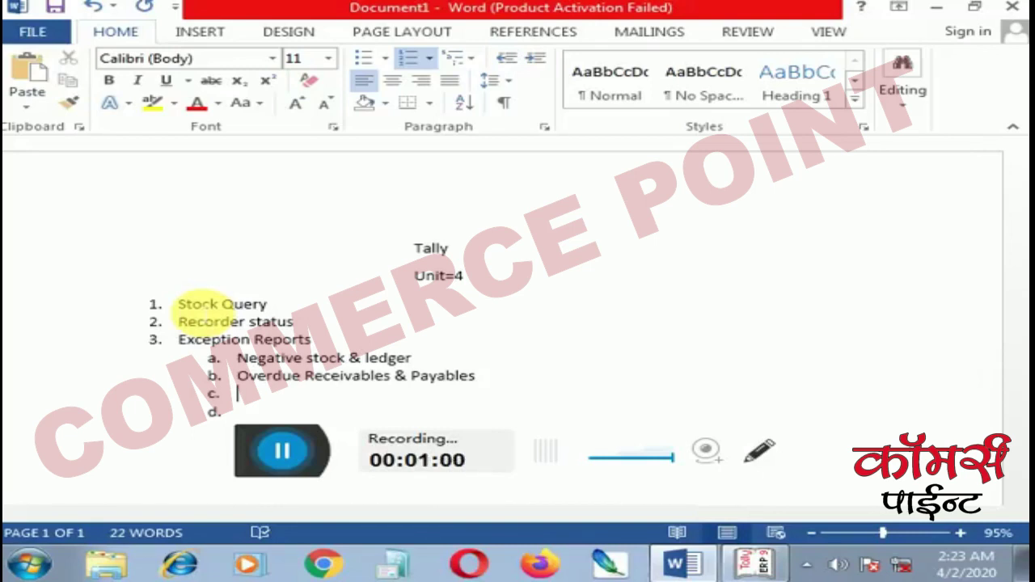
# Switch to Tally.ERP 9 and return from the Display Menu to the main Gateway of Tally menu.
pyautogui.click(758, 566)
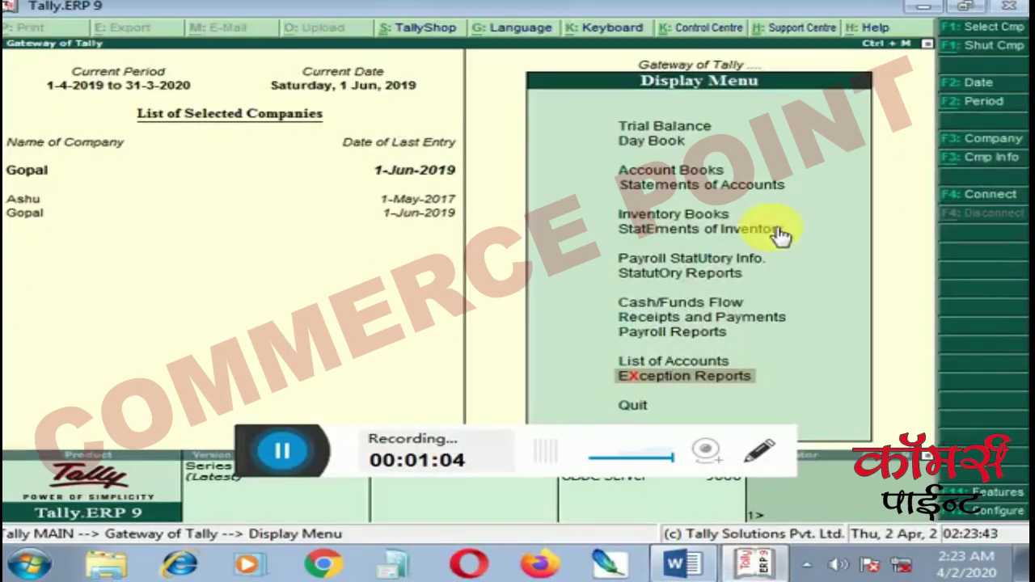
pyautogui.press('Escape')
pyautogui.press('Escape')
pyautogui.press('Escape')
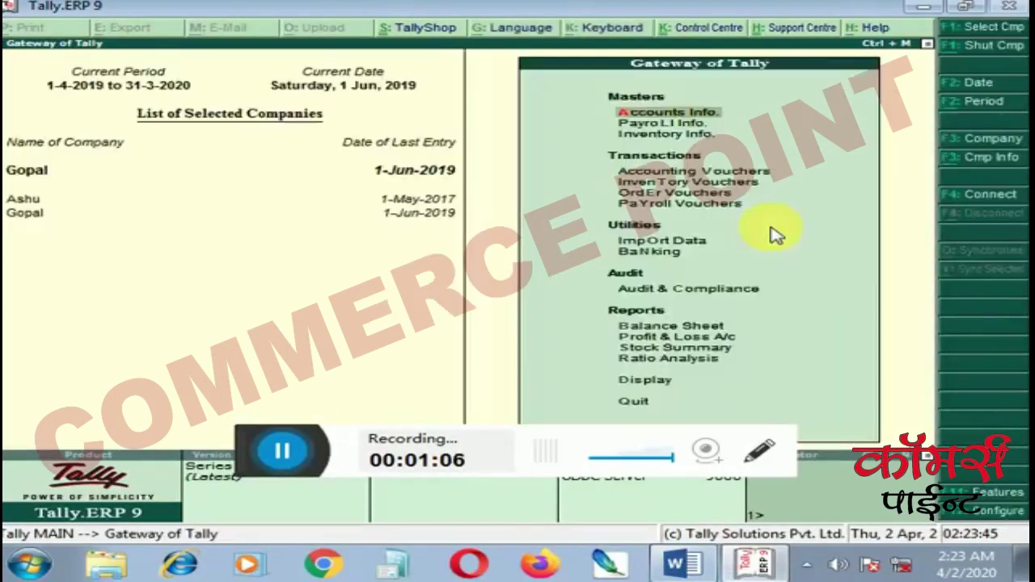
# Open the Display Menu from the Gateway of Tally.
pyautogui.press('Down')
pyautogui.press('Down')
pyautogui.press('Down')
pyautogui.press('Down')
pyautogui.press('Down')
pyautogui.press('Down')
pyautogui.press('Down')
pyautogui.press('Down')
pyautogui.press('Down')
pyautogui.press('Down')
pyautogui.press('Down')
pyautogui.press('Down')
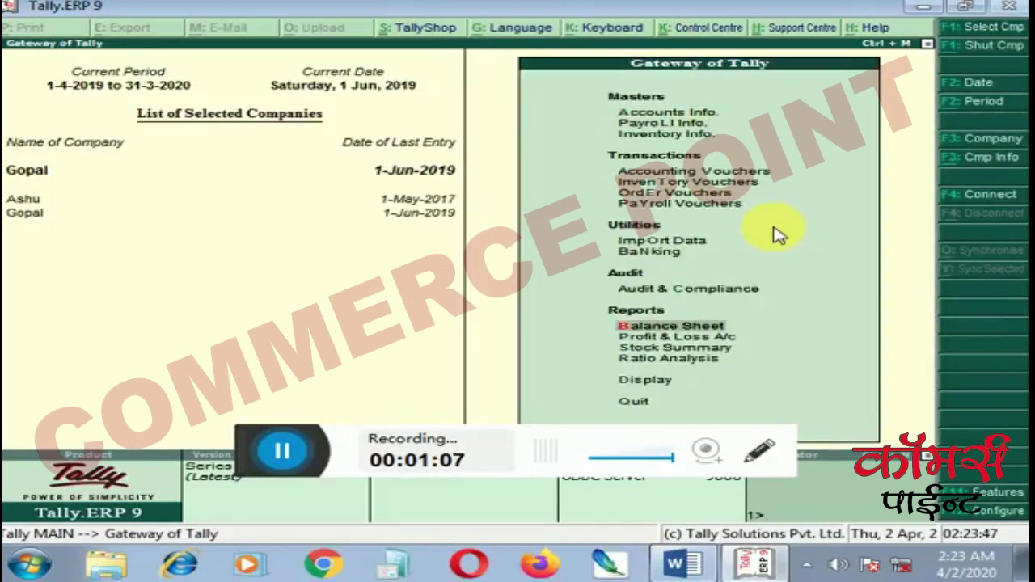
pyautogui.press('Down')
pyautogui.press('Down')
pyautogui.press('Down')
pyautogui.press('Up')
pyautogui.press('Return')
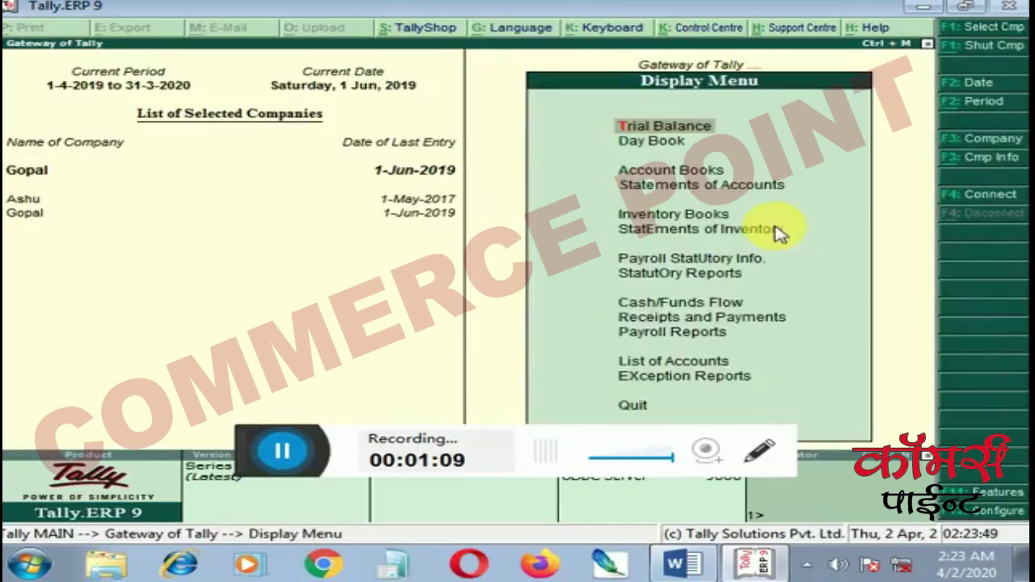
# Open Statements of Inventory from the Display Menu.
pyautogui.press('Down')
pyautogui.press('Down')
pyautogui.press('Down')
pyautogui.press('Down')
pyautogui.press('Down')
pyautogui.press('Up')
pyautogui.press('Up')
pyautogui.press('Down')
pyautogui.press('Down')
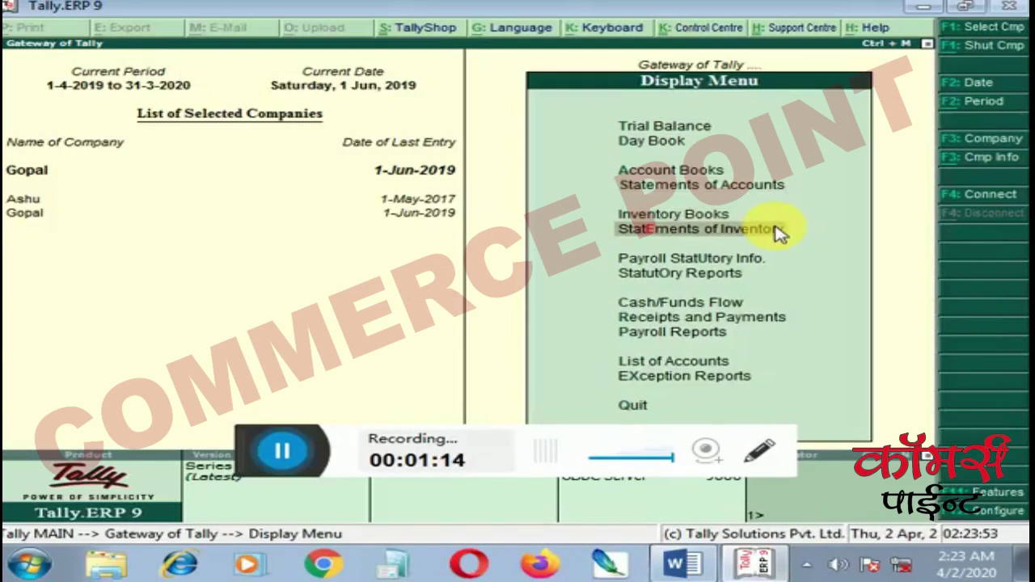
pyautogui.press('Return')
# Open the Stock Query report for the stock item Nokia 5.1 Blue 3gd 32gd.
pyautogui.press('Down')
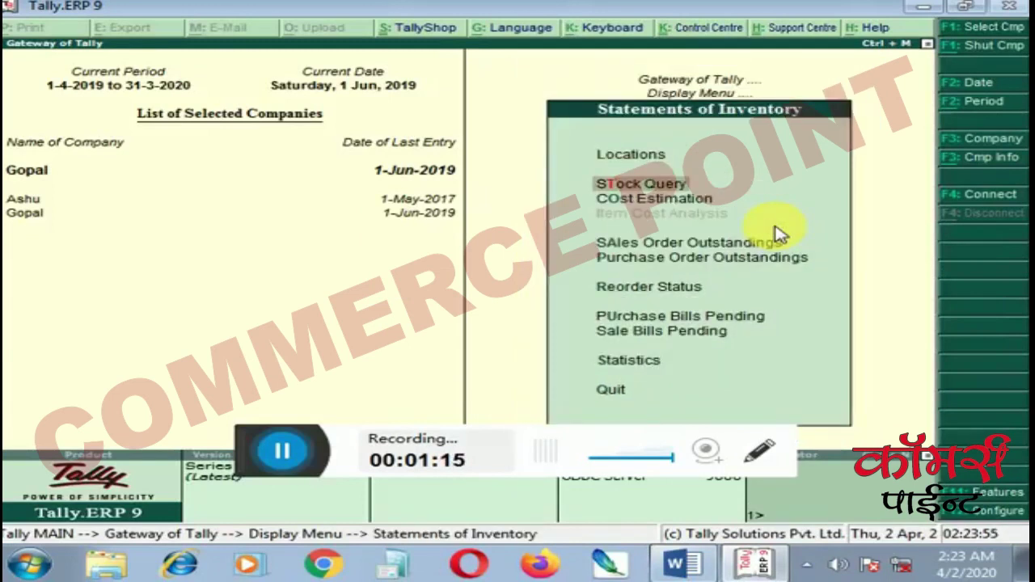
pyautogui.press('Return')
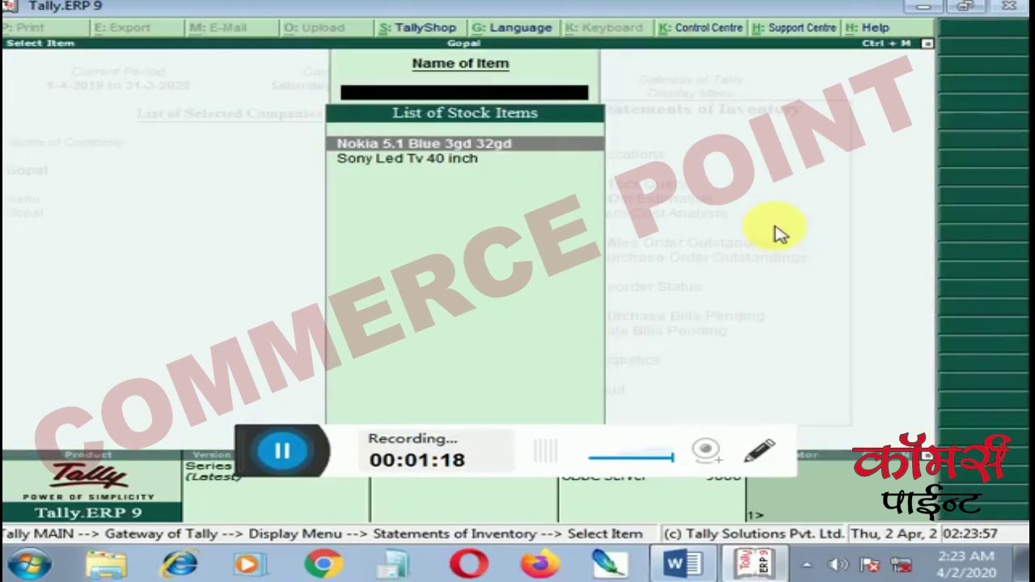
pyautogui.press('Down')
pyautogui.press('Up')
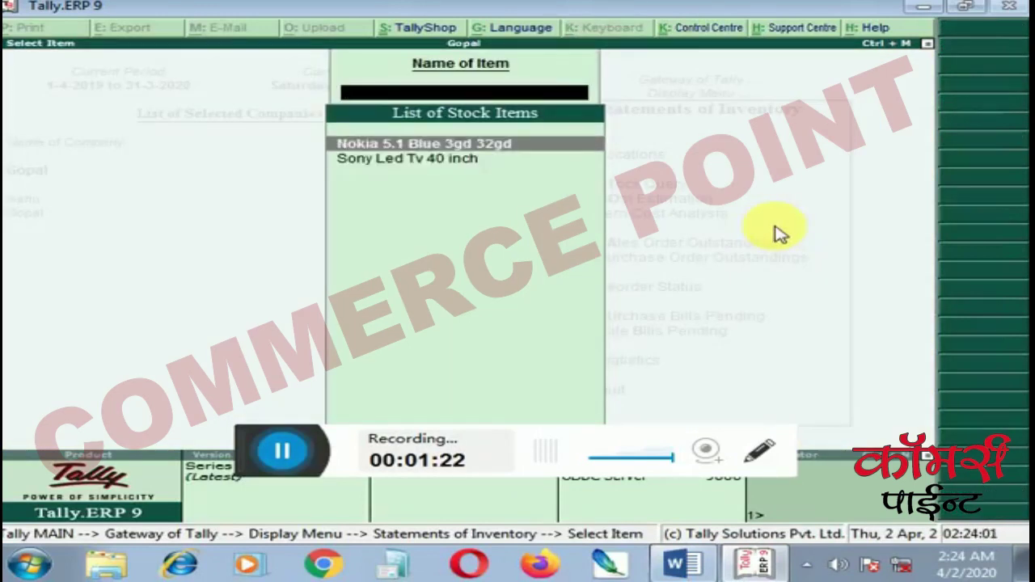
pyautogui.press('Return')
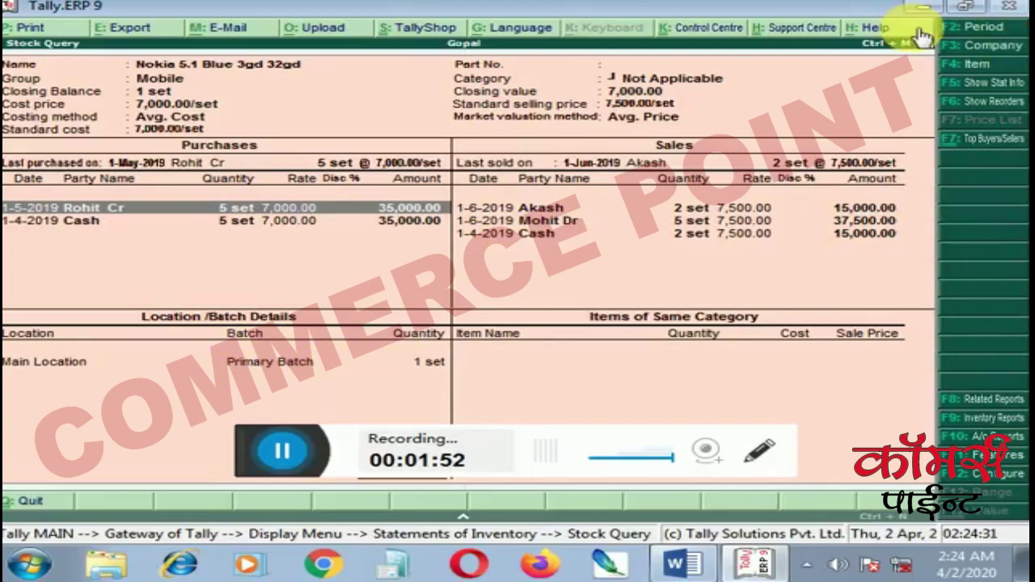
# Switch to the Word document and point out the Recorder status topic in the Unit=4 list.
pyautogui.click(675, 562)
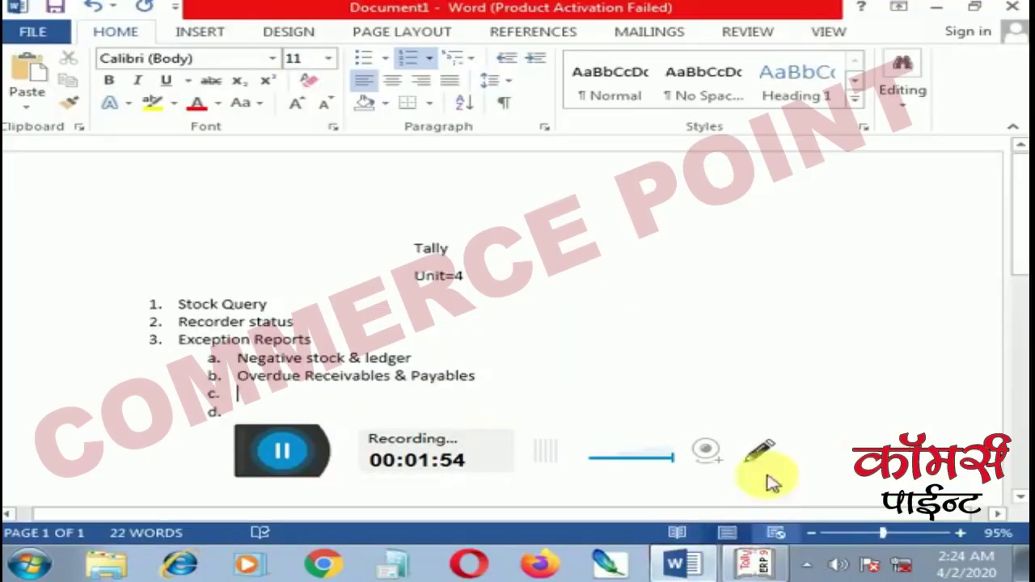
pyautogui.moveTo(177, 322); pyautogui.dragTo(334, 332)
pyautogui.click(334, 328)
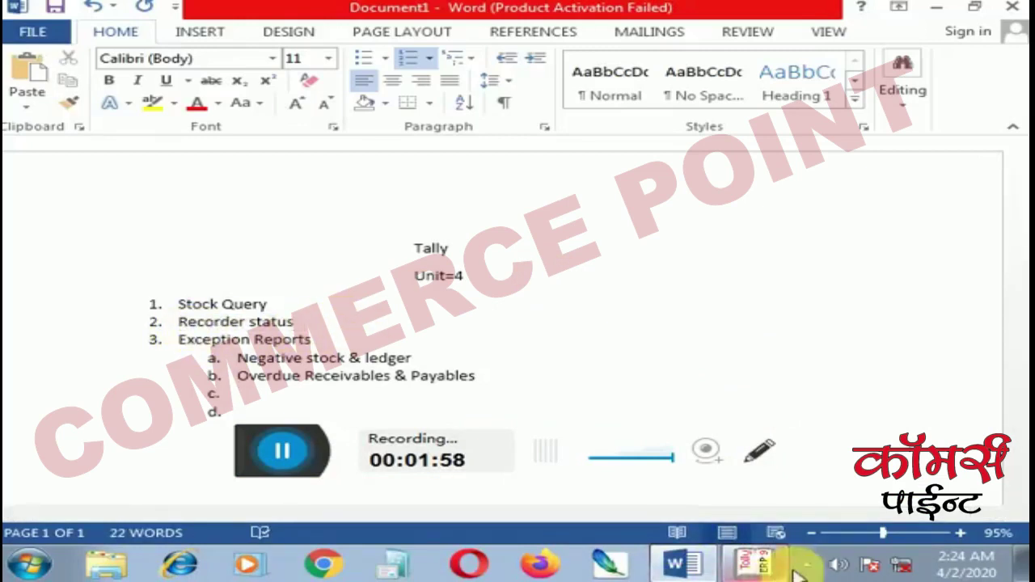
# Switch back to Tally.ERP 9 and close the Nokia stock query, returning to the Statements of Inventory menu.
pyautogui.click(752, 564)
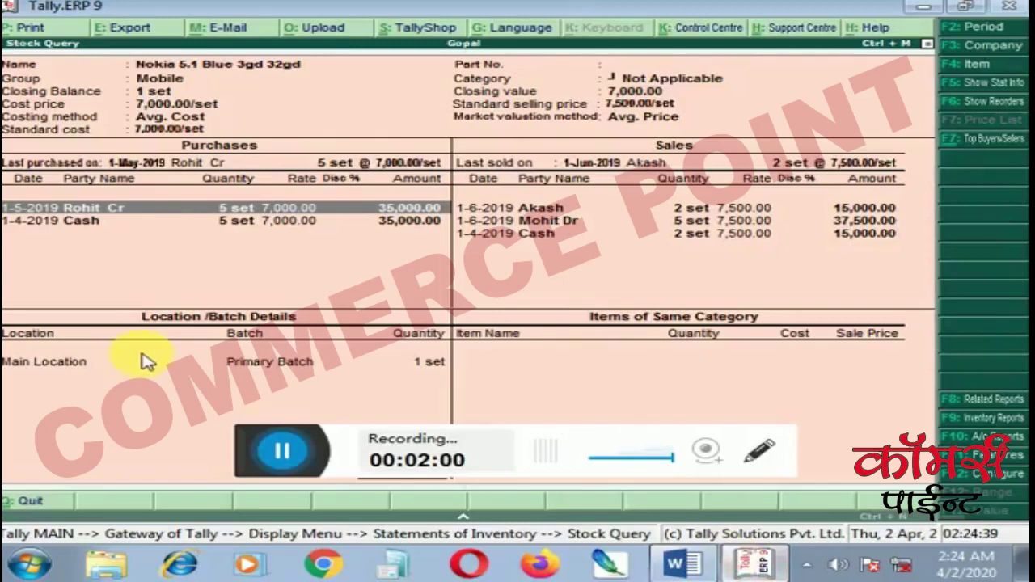
pyautogui.press('Escape')
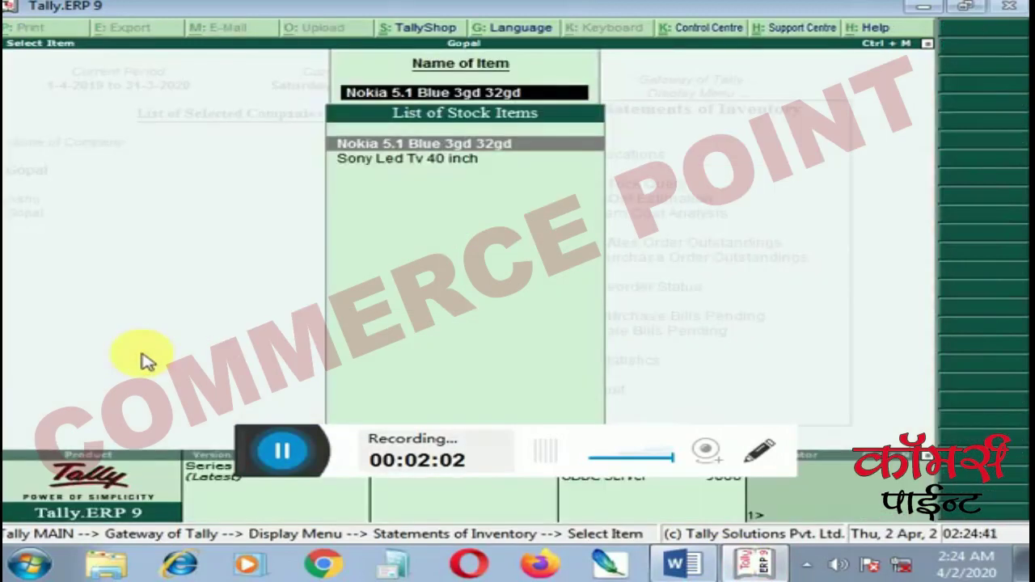
pyautogui.press('BackSpace')
pyautogui.press('Escape')
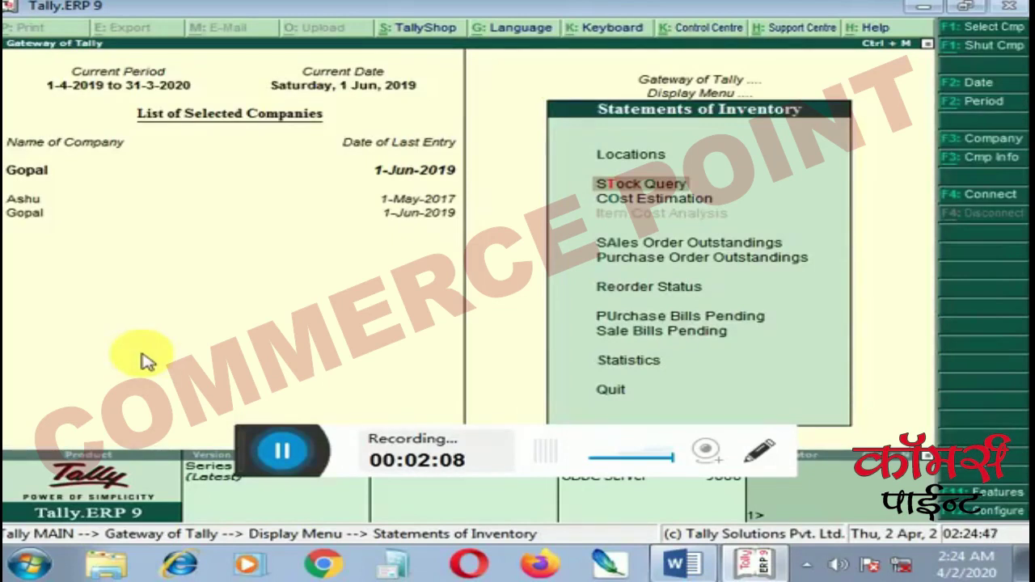
# Open the Reorder Status report for the Mobile stock group.
pyautogui.press('Down')
pyautogui.press('Down')
pyautogui.press('Down')
pyautogui.press('Down')
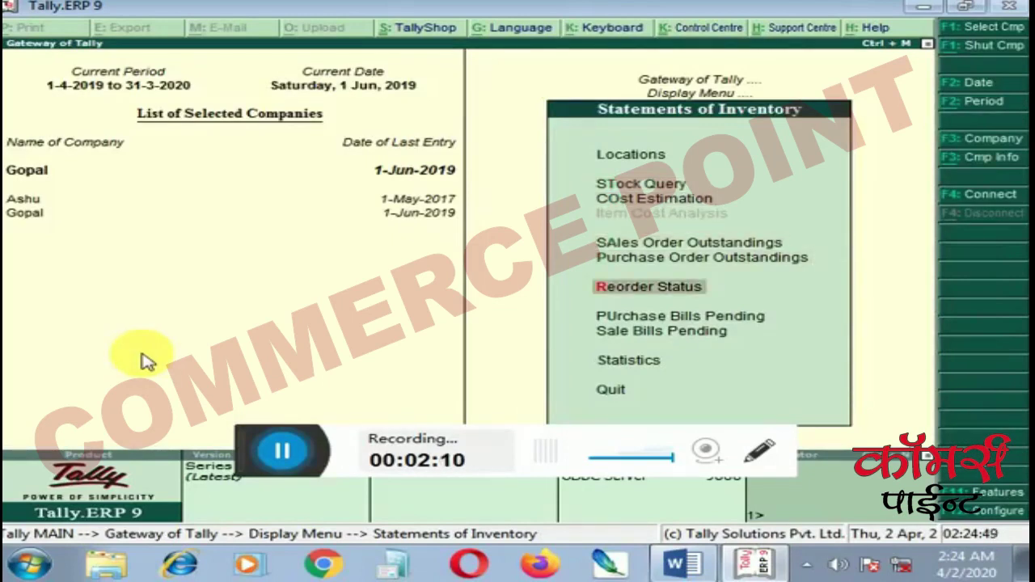
pyautogui.press('Return')
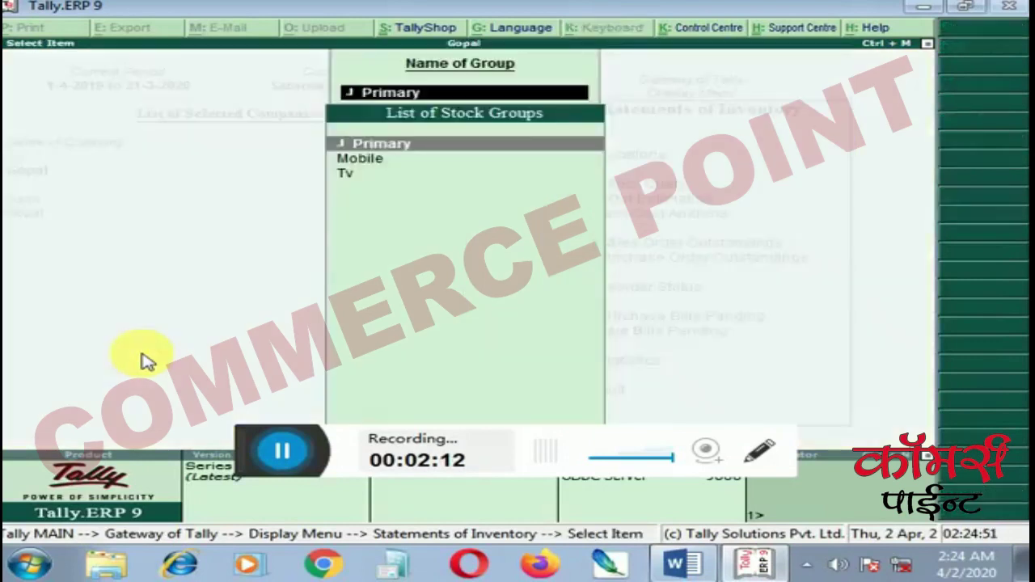
pyautogui.press('Down')
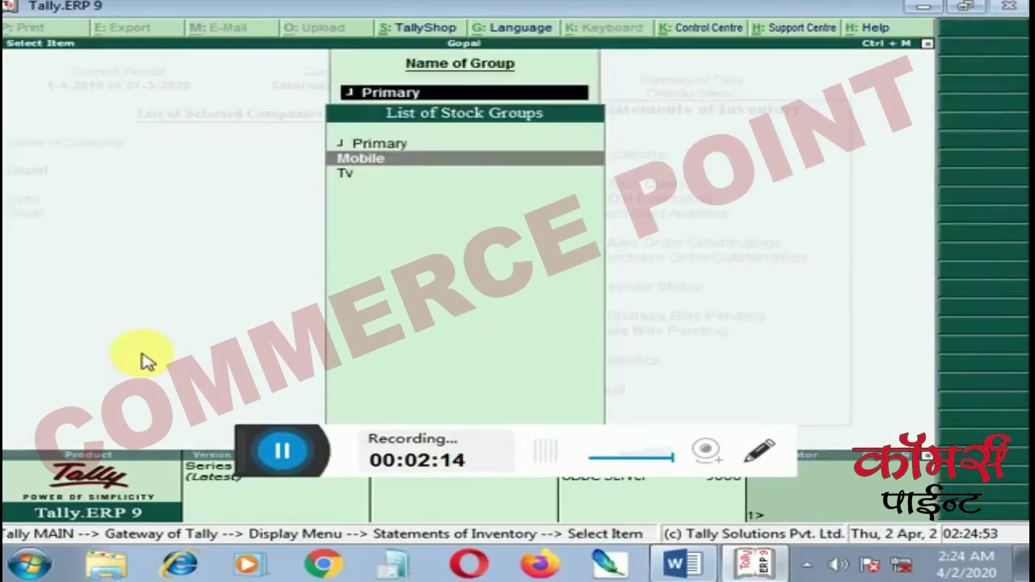
pyautogui.press('Return')
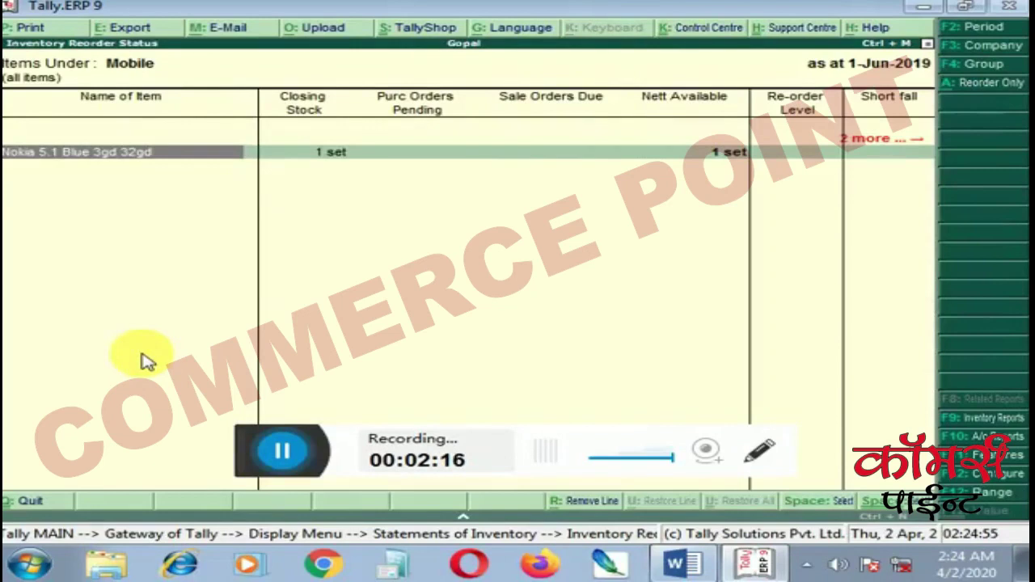
# Examine the Nokia item's movement analysis and both suppliers' purchase vouchers, and return to the Statements of Inventory menu.
pyautogui.press('Return')
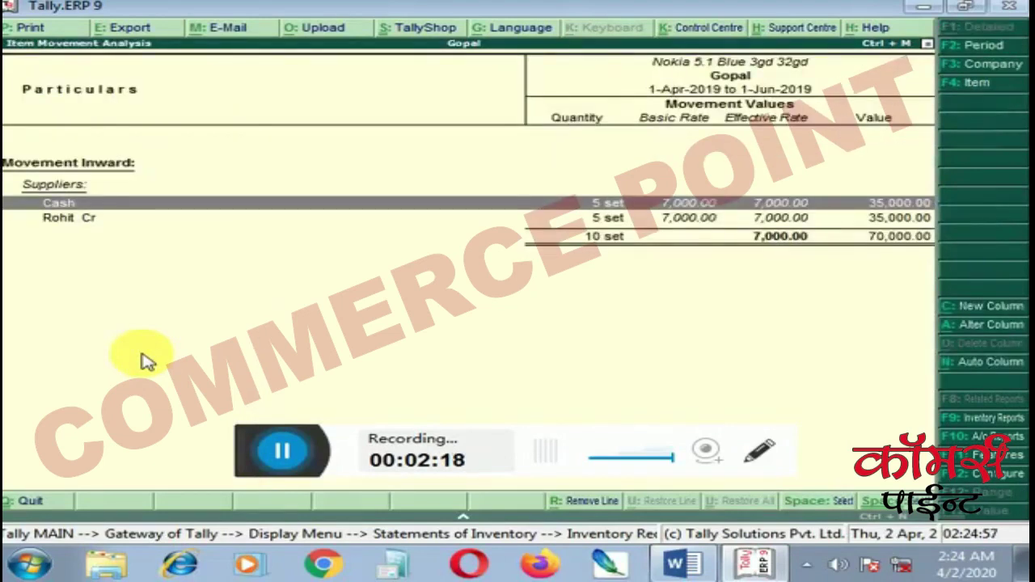
pyautogui.press('Return')
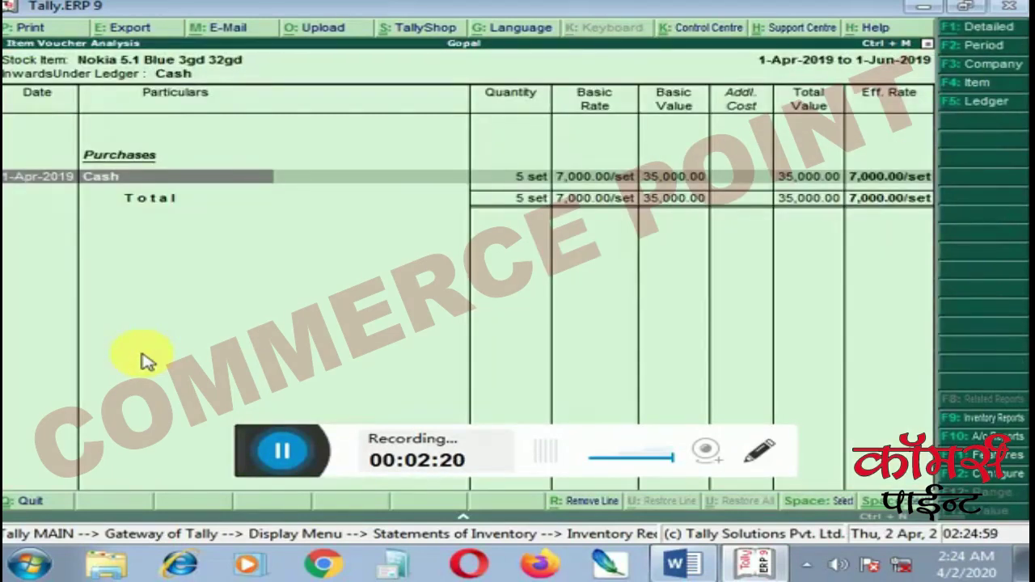
pyautogui.press('Escape')
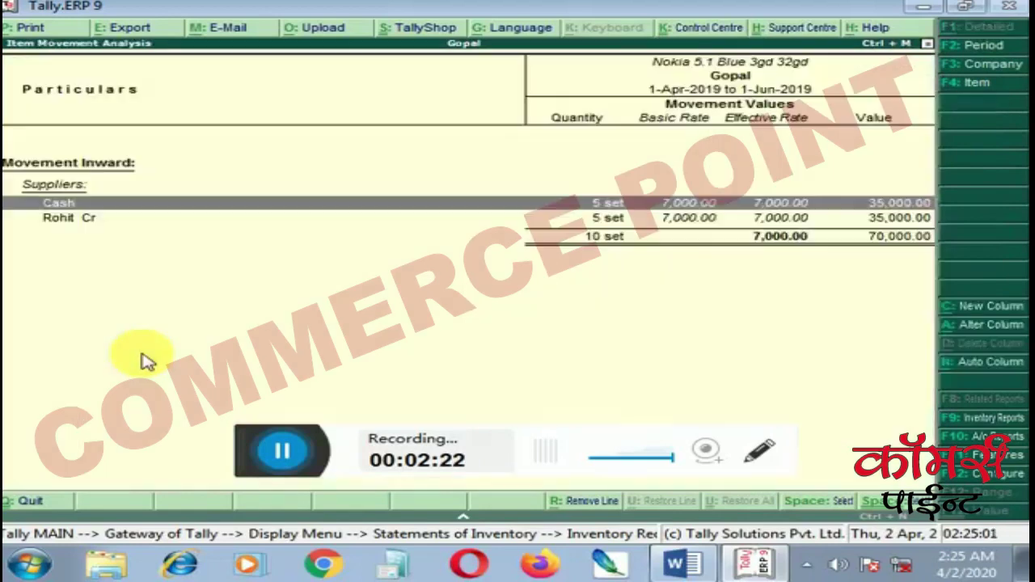
pyautogui.press('Down')
pyautogui.press('Return')
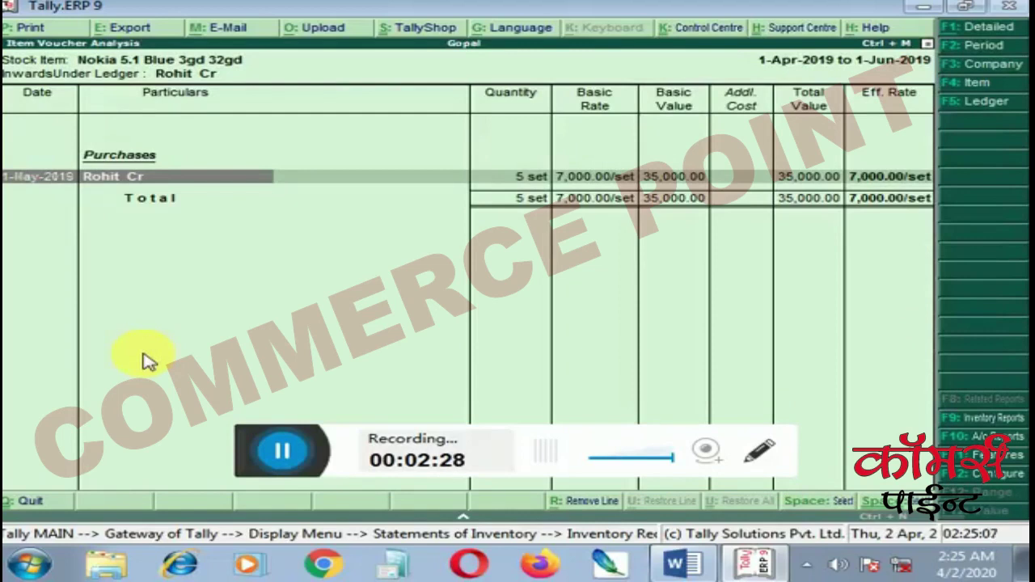
pyautogui.press('Escape')
pyautogui.press('Escape')
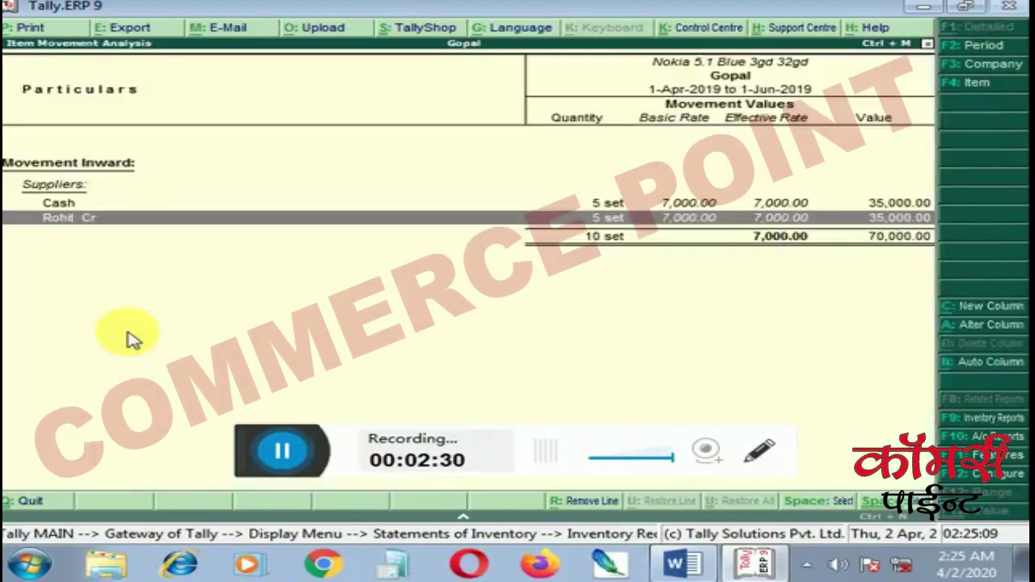
pyautogui.press('Escape')
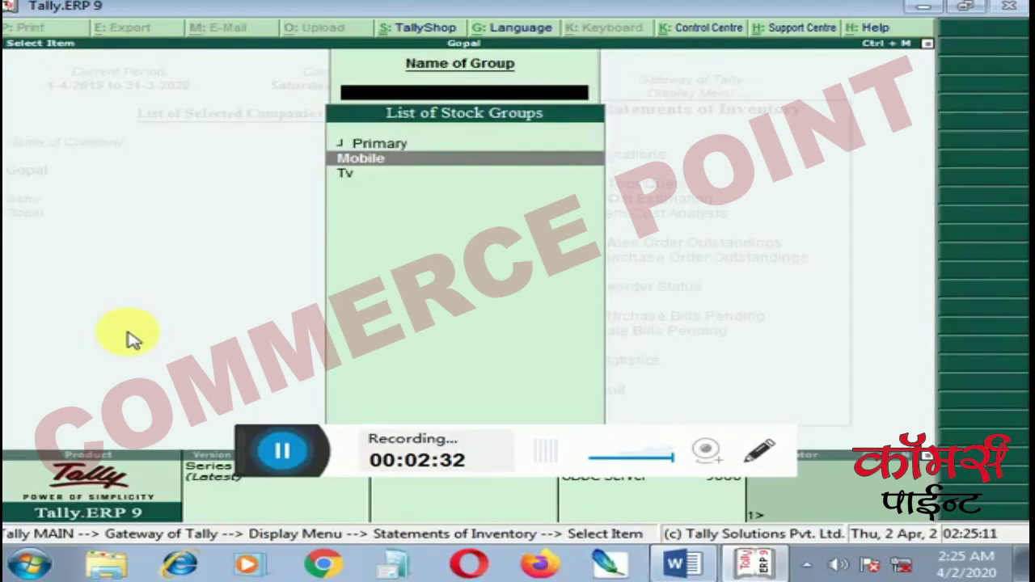
pyautogui.press('Escape')
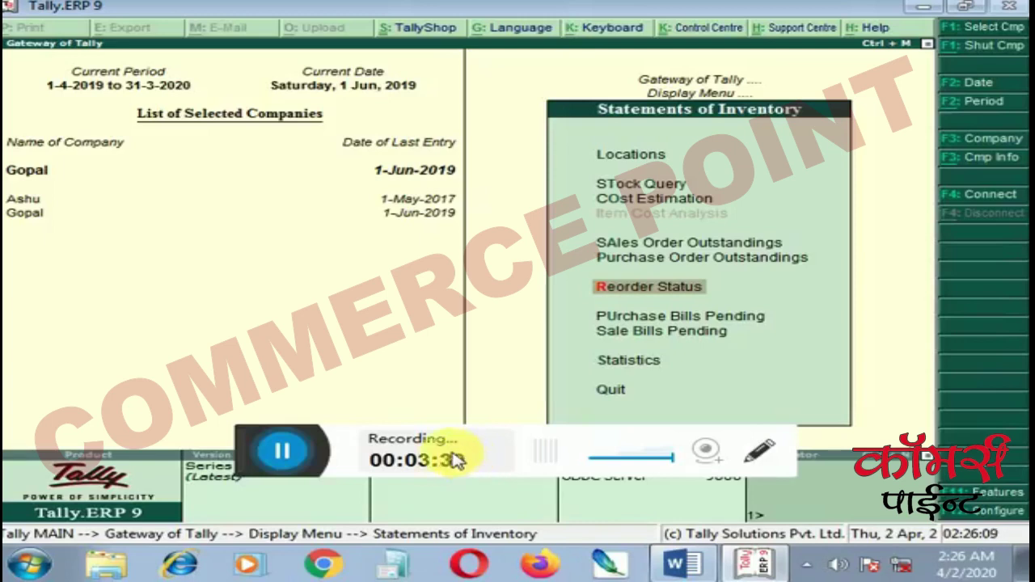
# Check the topic list in Word, and open Exception Reports from the Display Menu in Tally.ERP 9.
pyautogui.click(683, 563)
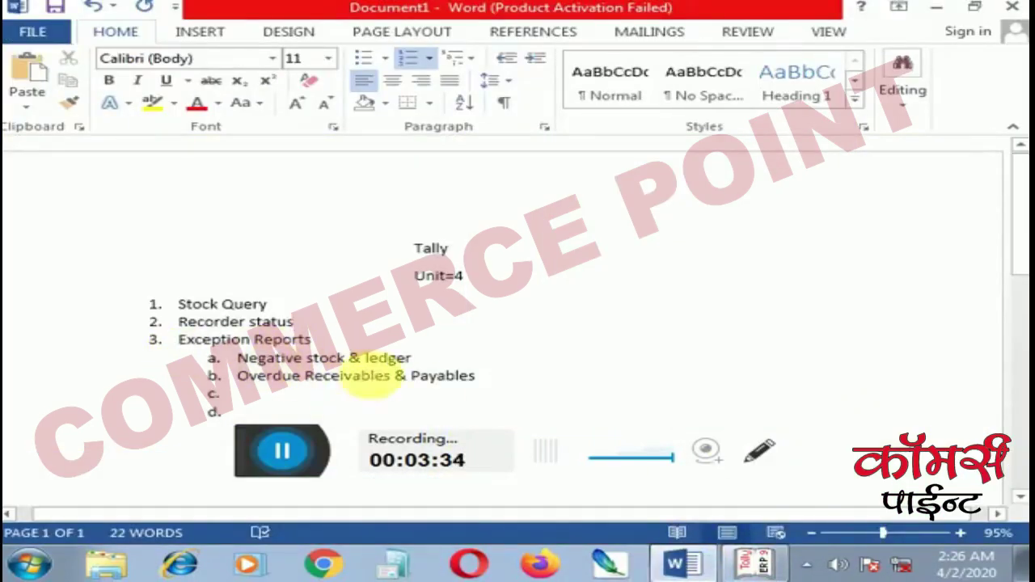
pyautogui.click(748, 567)
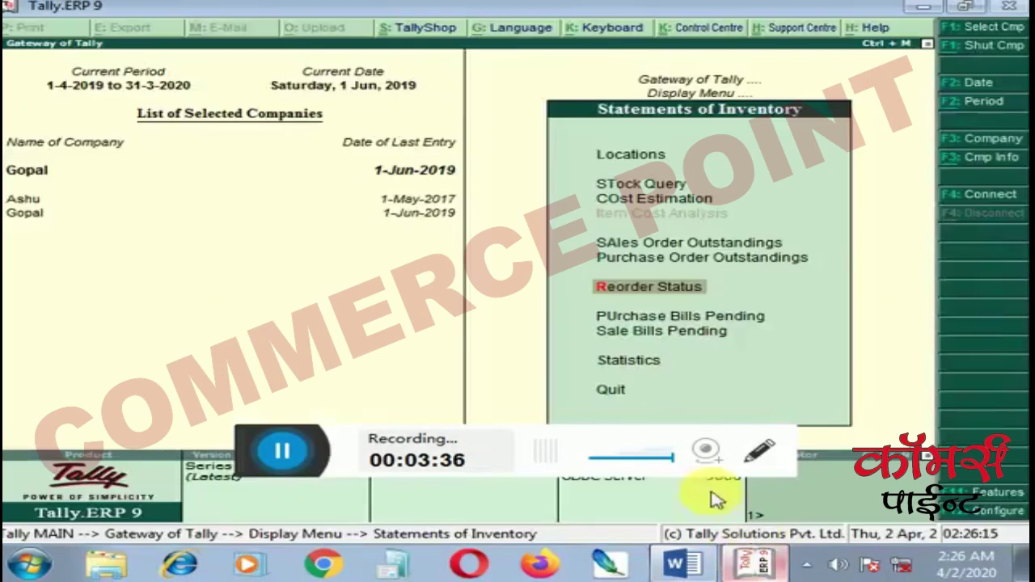
pyautogui.click(611, 393)
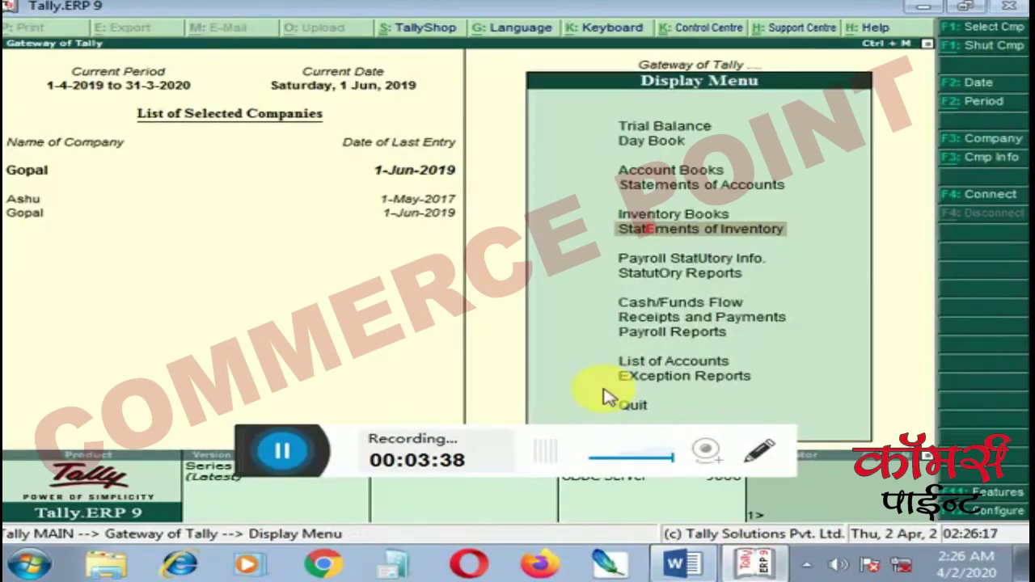
pyautogui.press('Down')
pyautogui.press('Down')
pyautogui.press('Down')
pyautogui.press('Down')
pyautogui.press('Down')
pyautogui.press('Down')
pyautogui.press('Down')
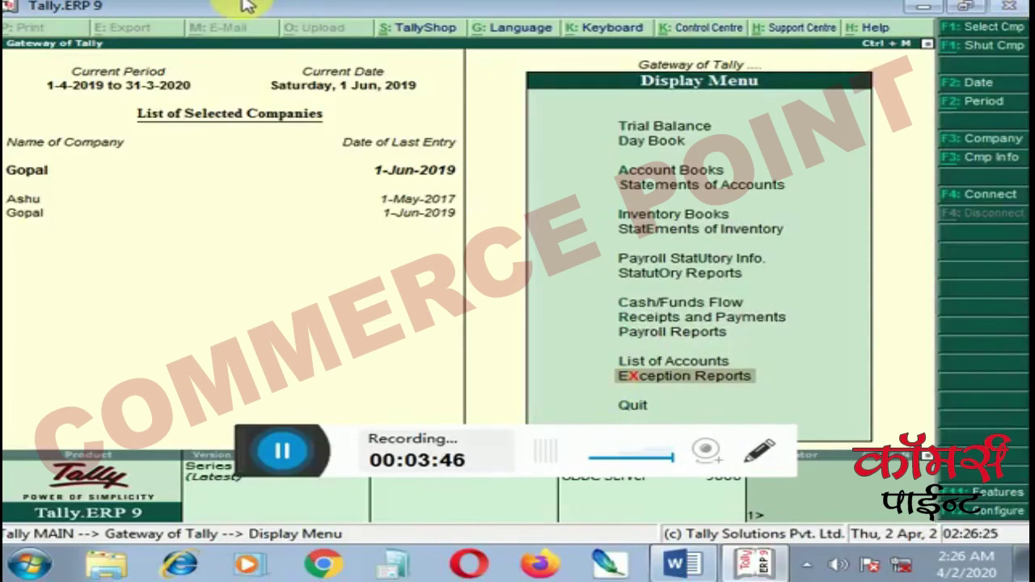
pyautogui.press('x')
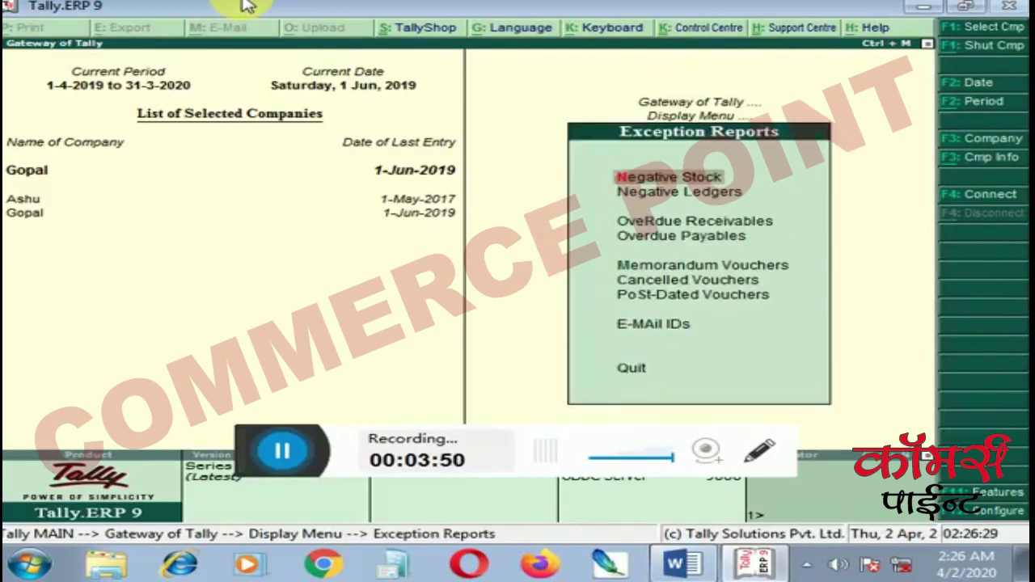
# Go back to the Gateway of Tally and open the Negative Stock report under the Display Menu's Exception Reports.
pyautogui.press('Escape')
pyautogui.press('Escape')
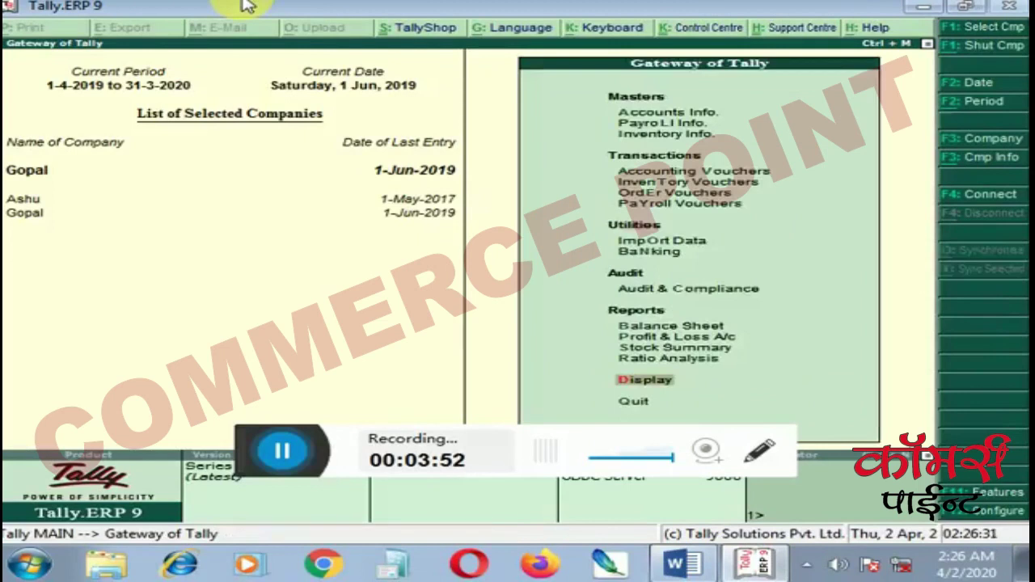
pyautogui.press('Return')
pyautogui.press('Down')
pyautogui.press('Down')
pyautogui.press('Down')
pyautogui.press('Down')
pyautogui.press('Down')
pyautogui.press('Down')
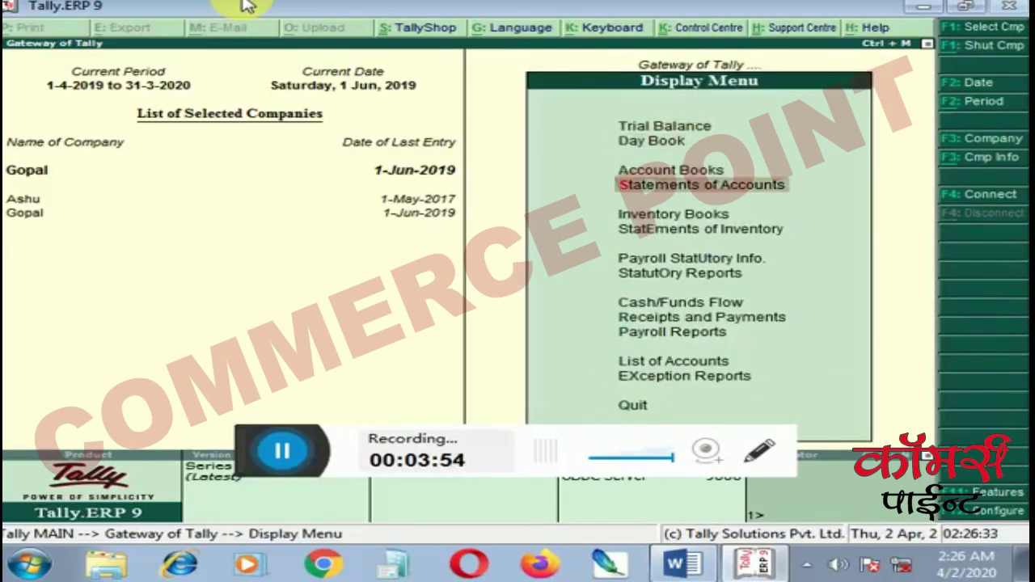
pyautogui.press('Down')
pyautogui.press('Down')
pyautogui.press('Down')
pyautogui.press('Down')
pyautogui.press('Down')
pyautogui.press('Down')
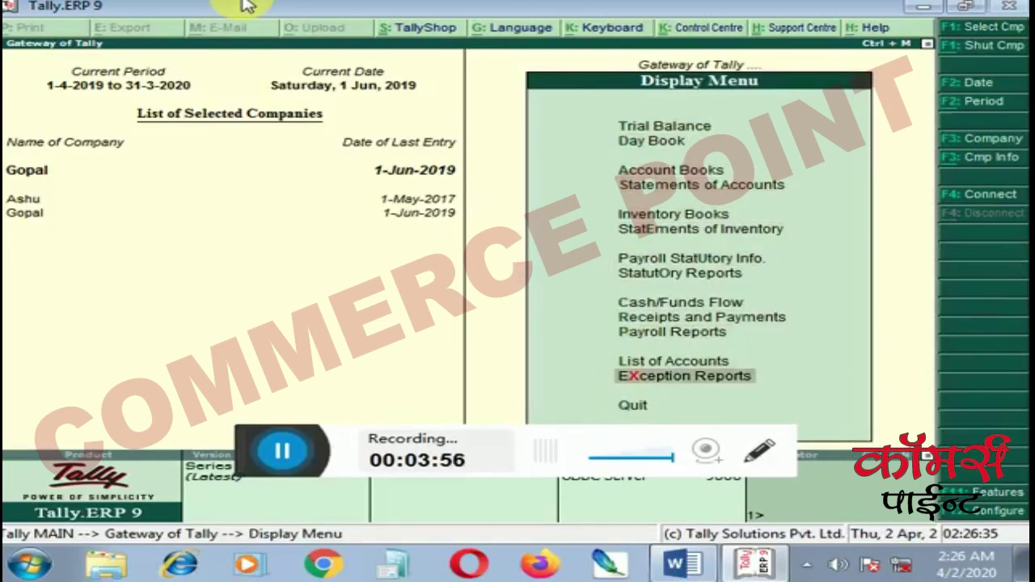
pyautogui.press('Return')
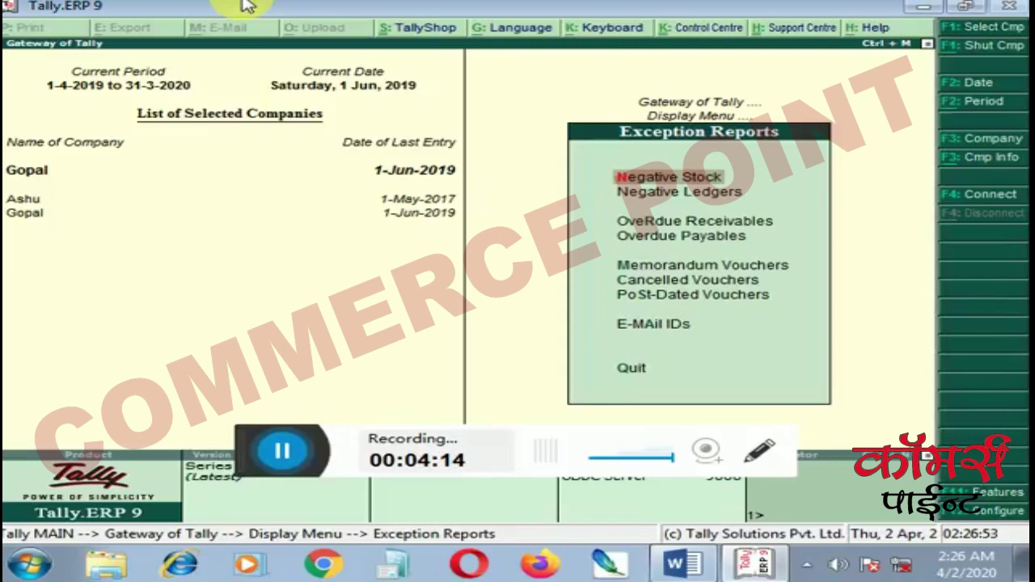
pyautogui.press('Return')
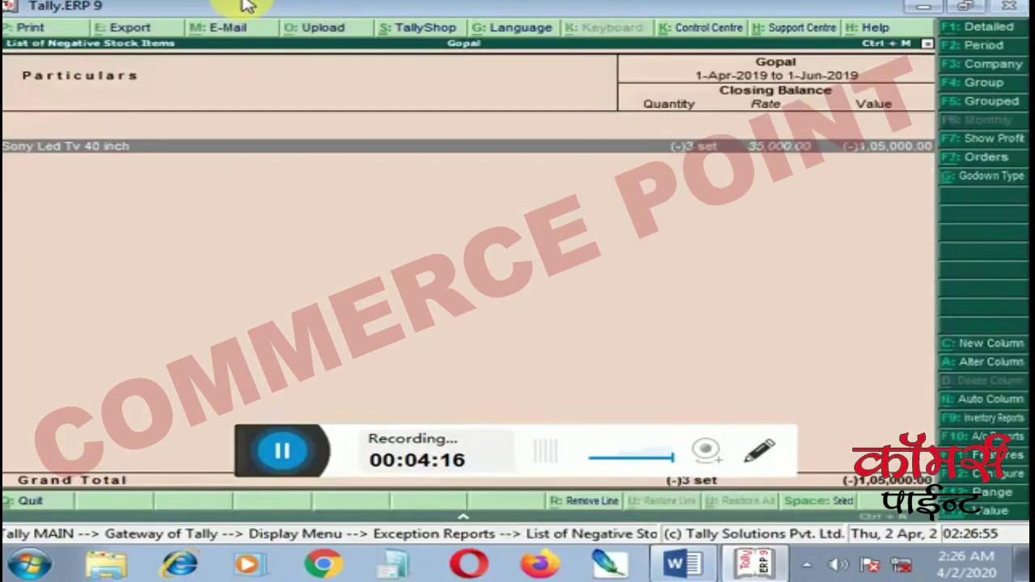
# Open the June sales voucher behind Sony Led Tv 40 inch's negative stock and go through its party details to the item line.
pyautogui.press('Return')
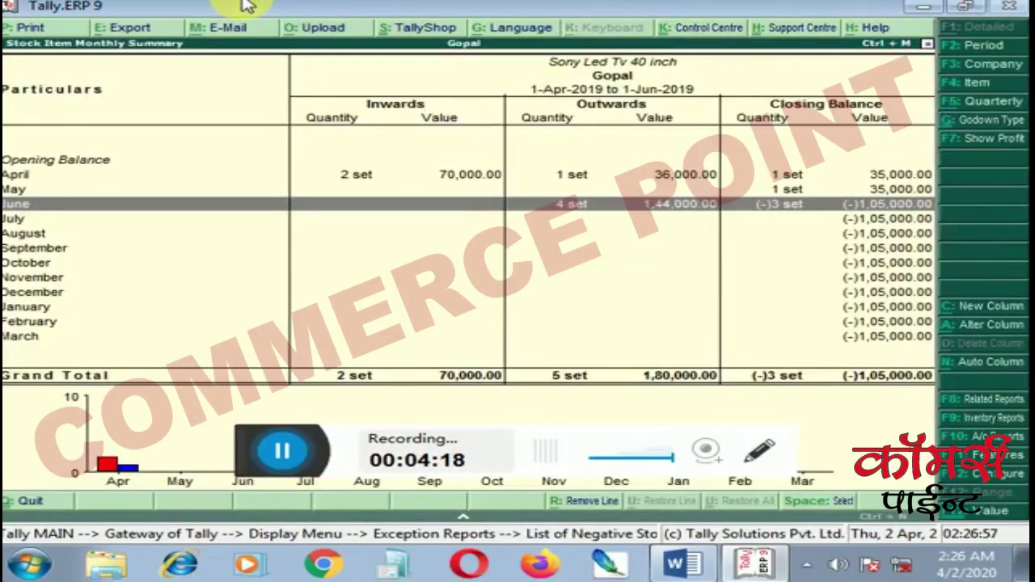
pyautogui.press('Return')
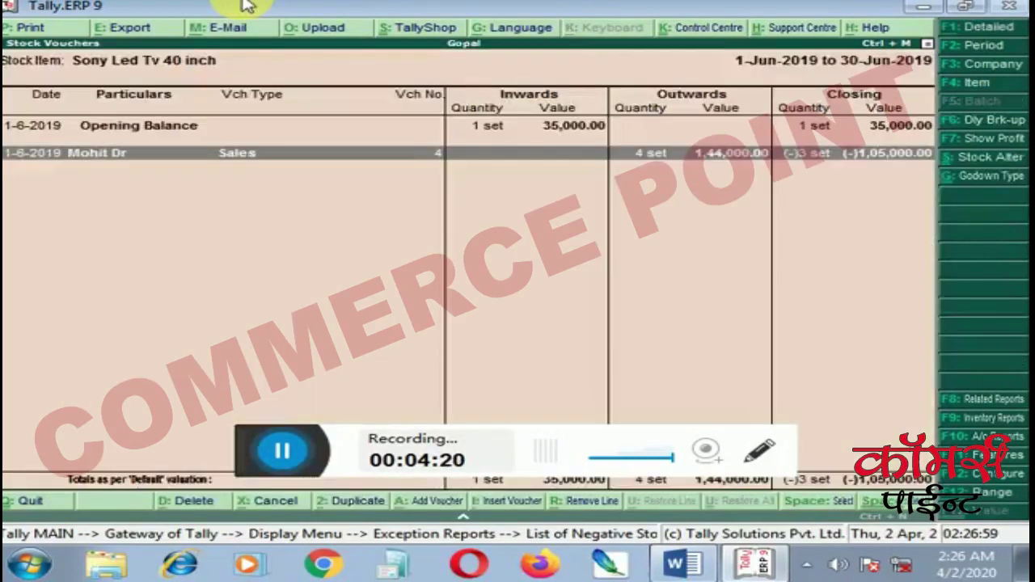
pyautogui.press('Return')
pyautogui.press('Return')
pyautogui.press('Return')
pyautogui.press('Return')
pyautogui.press('Return')
pyautogui.press('Return')
pyautogui.press('Return')
pyautogui.press('Return')
pyautogui.press('Return')
pyautogui.press('Return')
pyautogui.press('Return')
pyautogui.press('Return')
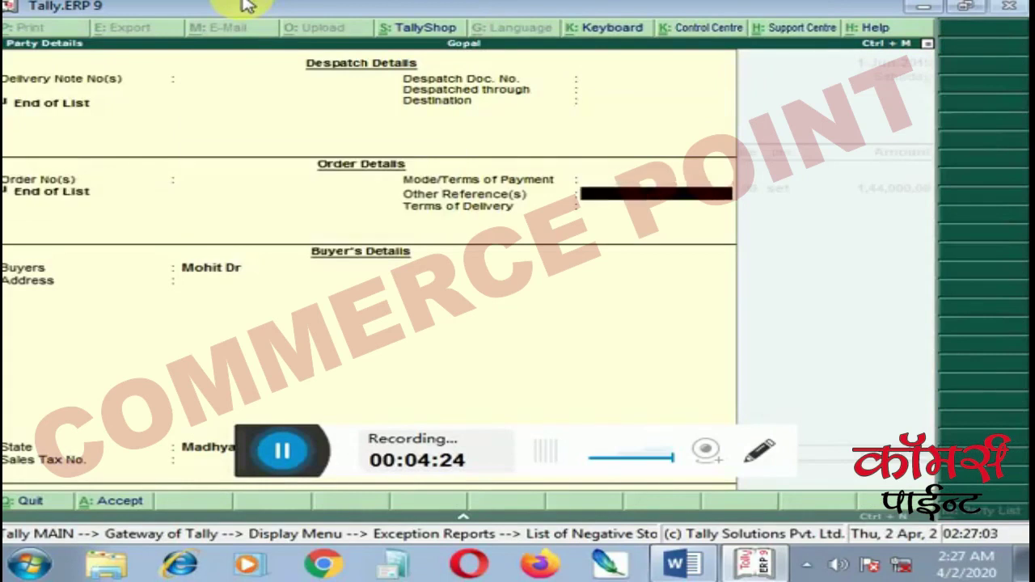
pyautogui.press('Return')
pyautogui.press('Return')
pyautogui.press('Return')
pyautogui.press('Return')
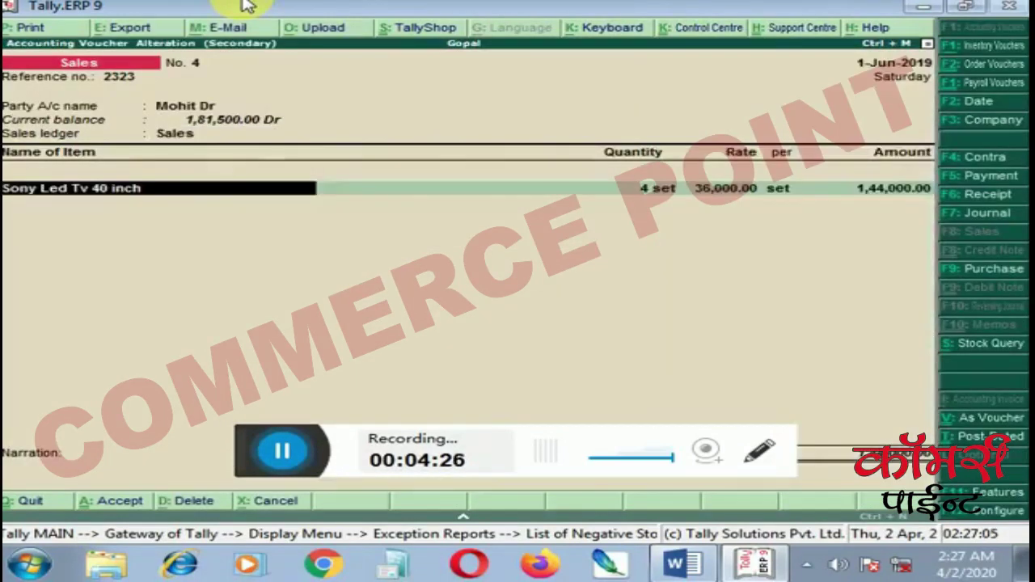
# Examine the quantity and rate in the voucher's item allocation for Sony Led Tv 40 inch.
pyautogui.press('Return')
pyautogui.press('Return')
pyautogui.press('Return')
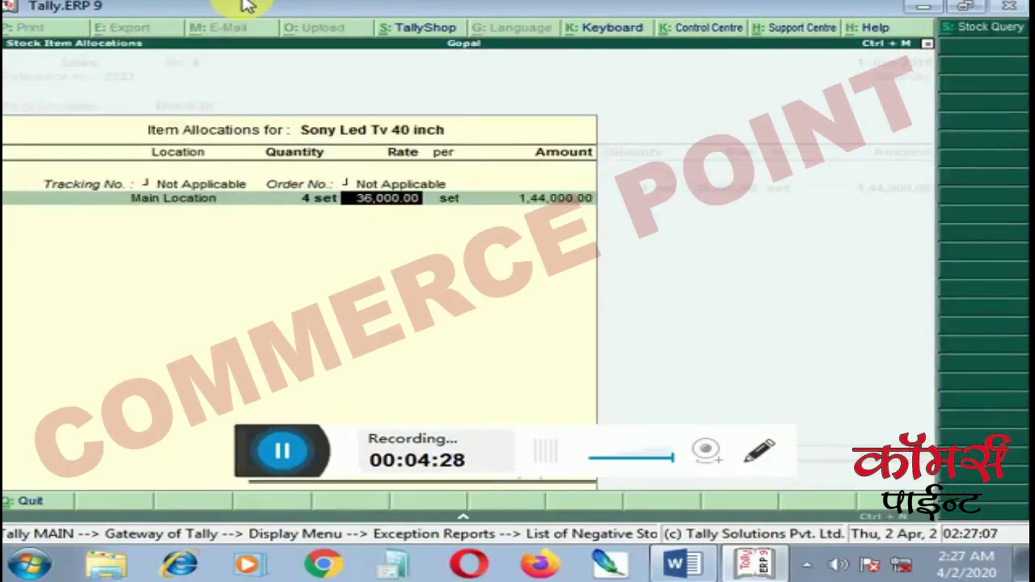
pyautogui.press('BackSpace')
pyautogui.press('BackSpace')
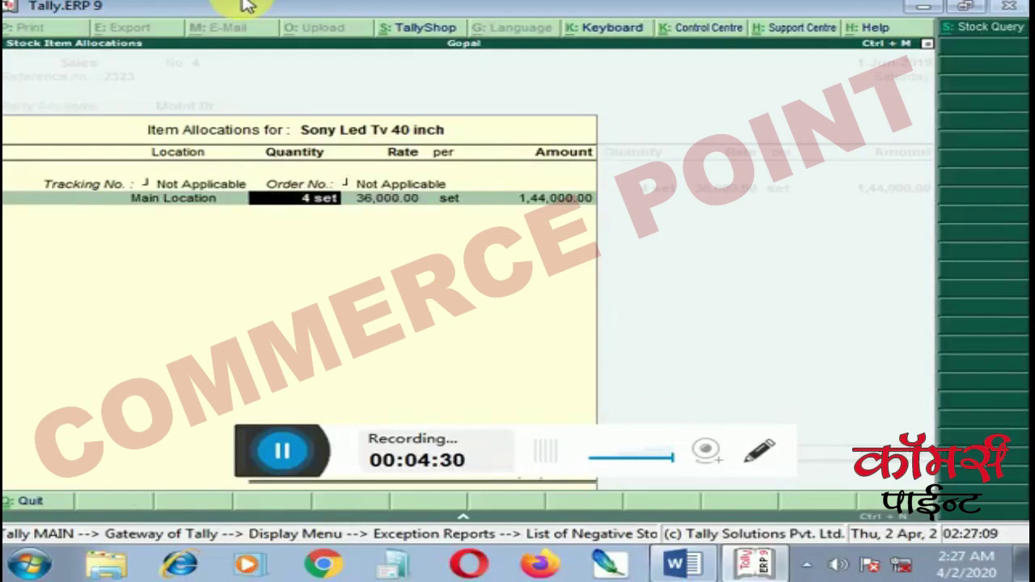
pyautogui.press('Return')
pyautogui.press('Return')
pyautogui.press('Return')
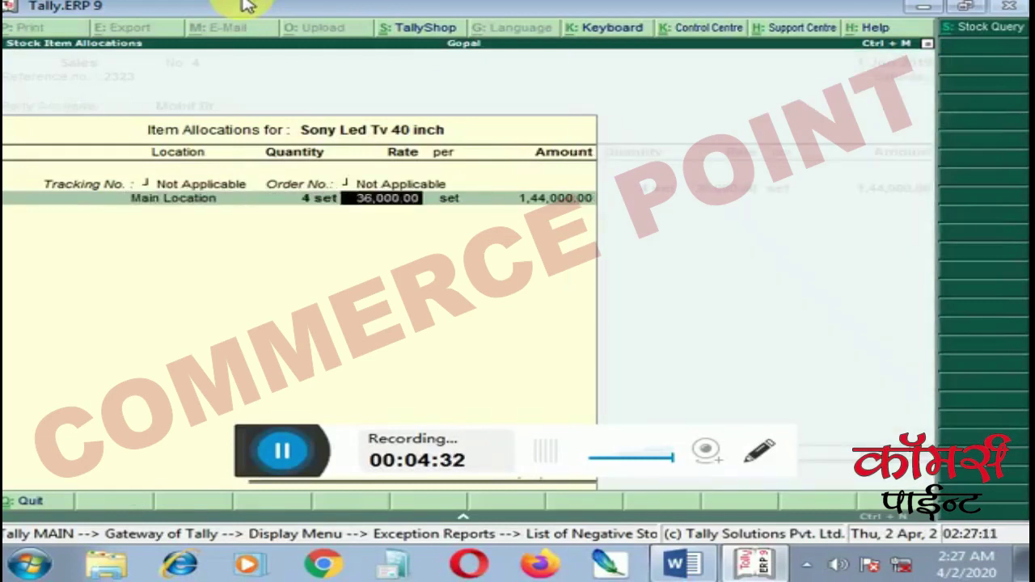
# Accept the sales voucher and return to the Exception Reports menu.
pyautogui.press('Return')
pyautogui.press('Return')
pyautogui.press('Return')
pyautogui.press('Return')
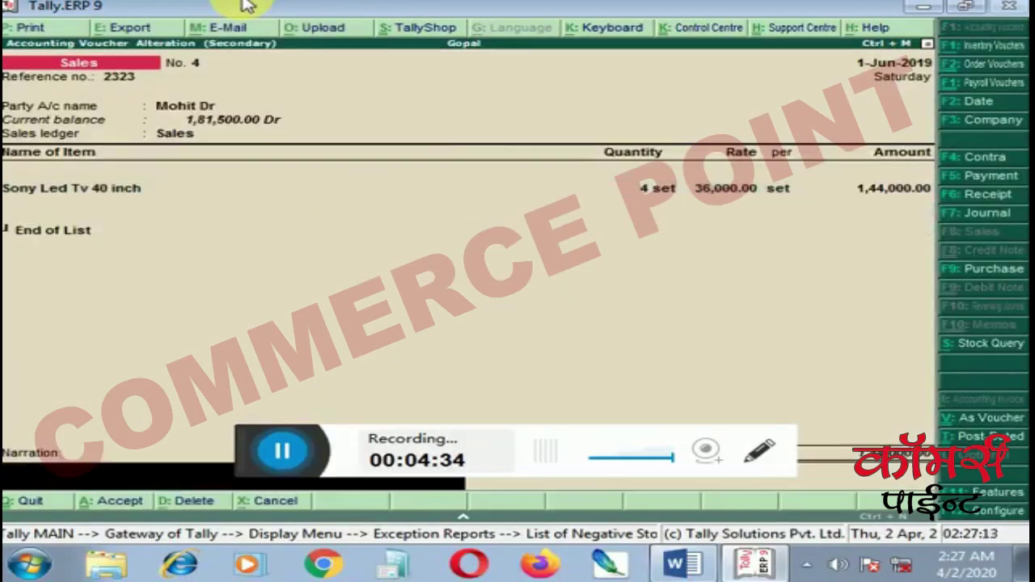
pyautogui.press('Return')
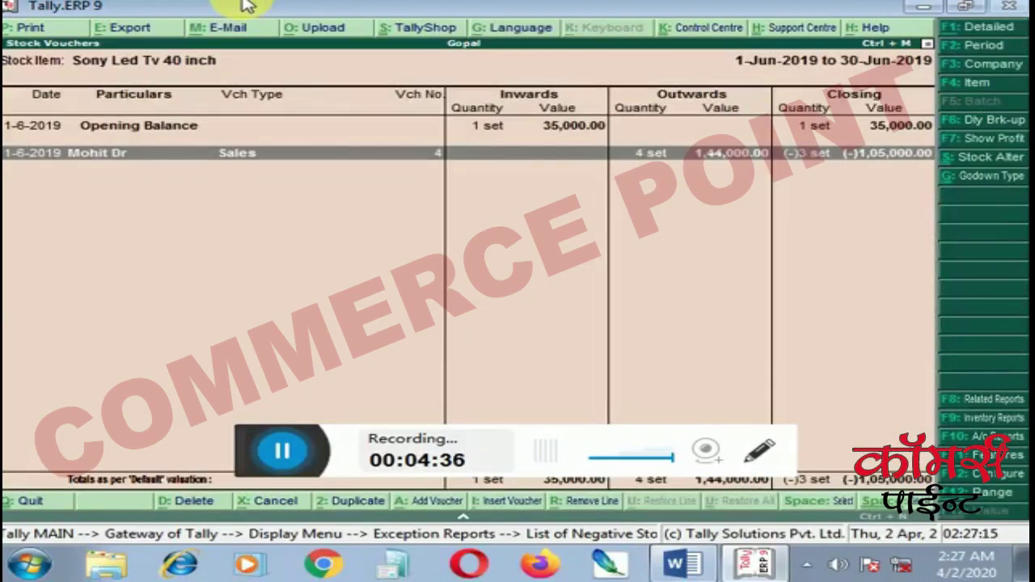
pyautogui.press('Escape')
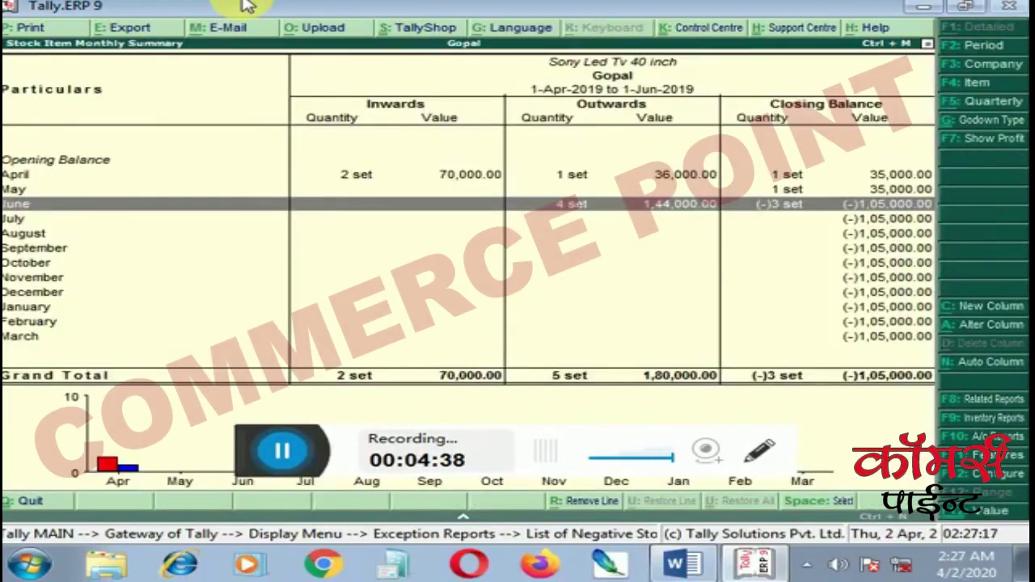
pyautogui.press('Escape')
pyautogui.press('Escape')
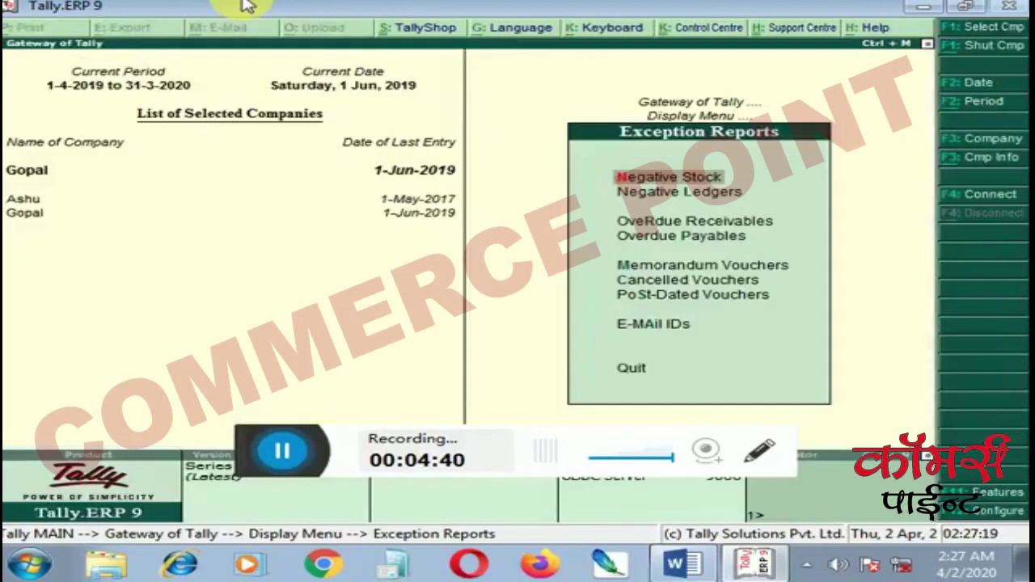
# Open the Negative Ledgers report and view the Cash ledger's purchase and sales vouchers for April.
pyautogui.press('Down')
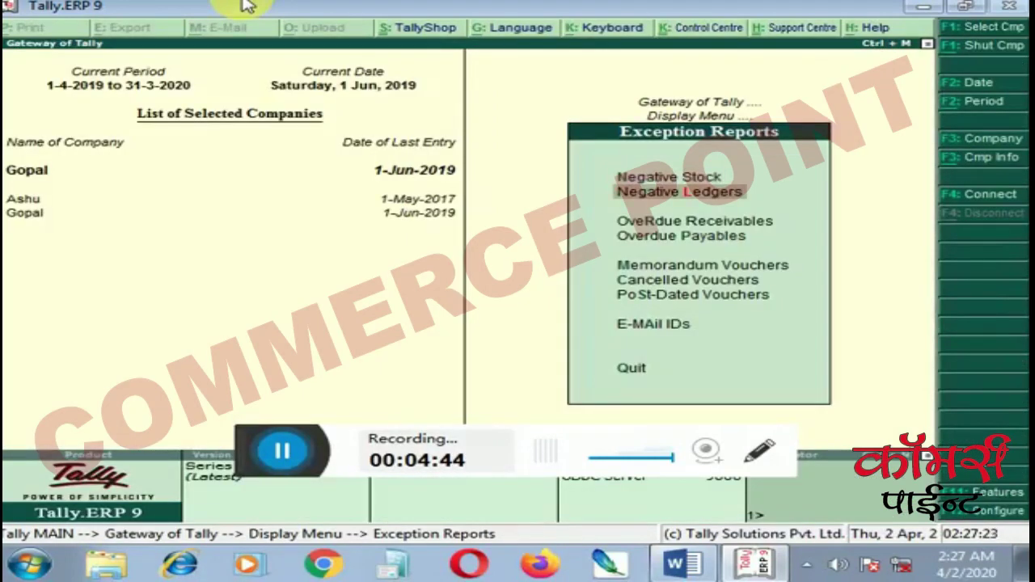
pyautogui.press('Return')
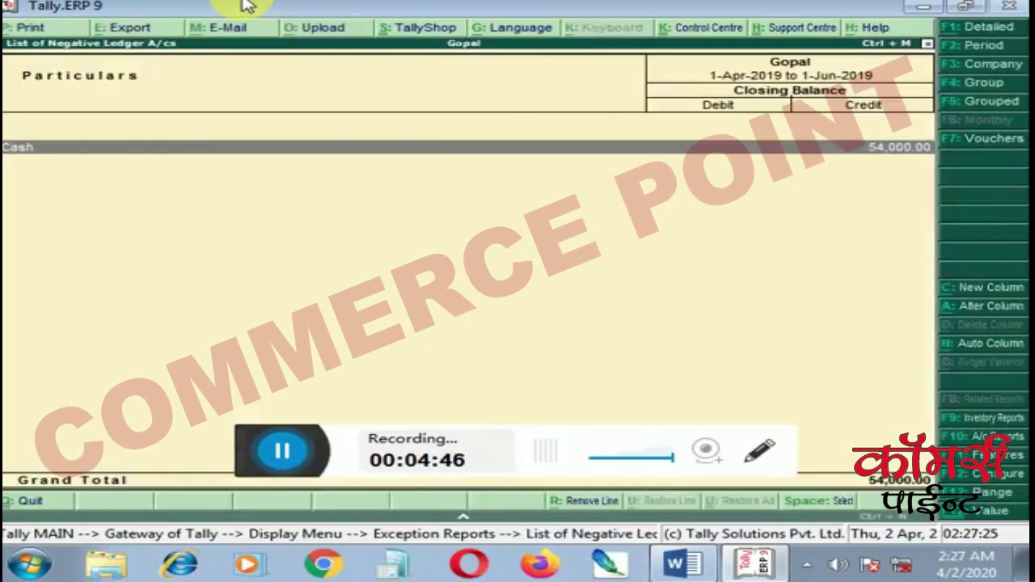
pyautogui.press('Return')
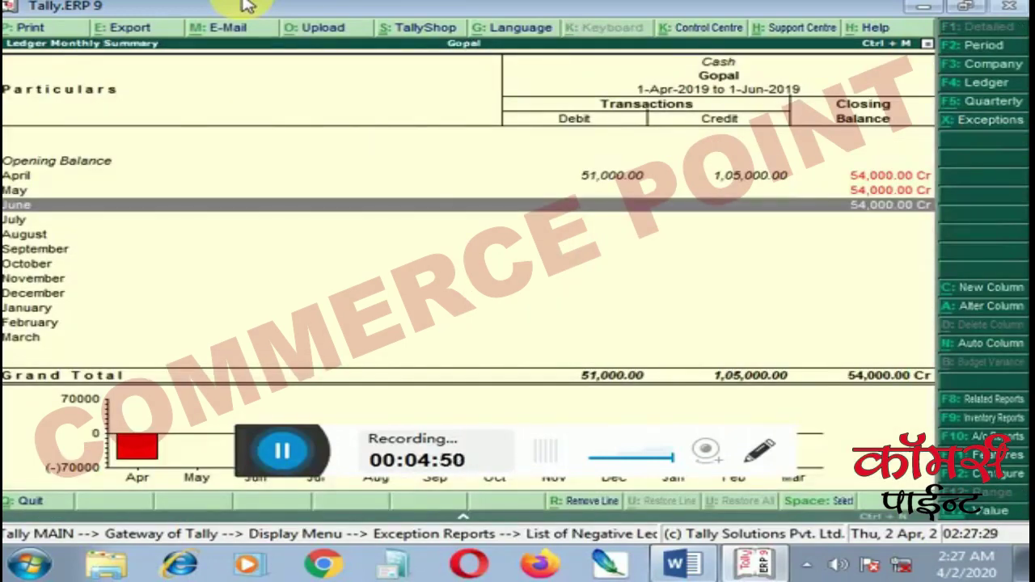
pyautogui.press('Up')
pyautogui.press('Up')
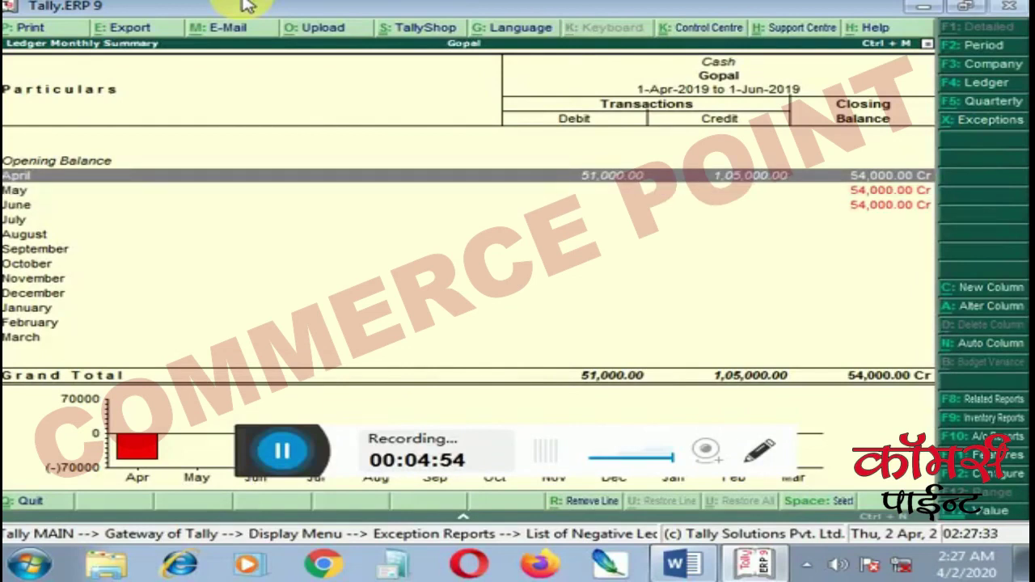
pyautogui.press('Return')
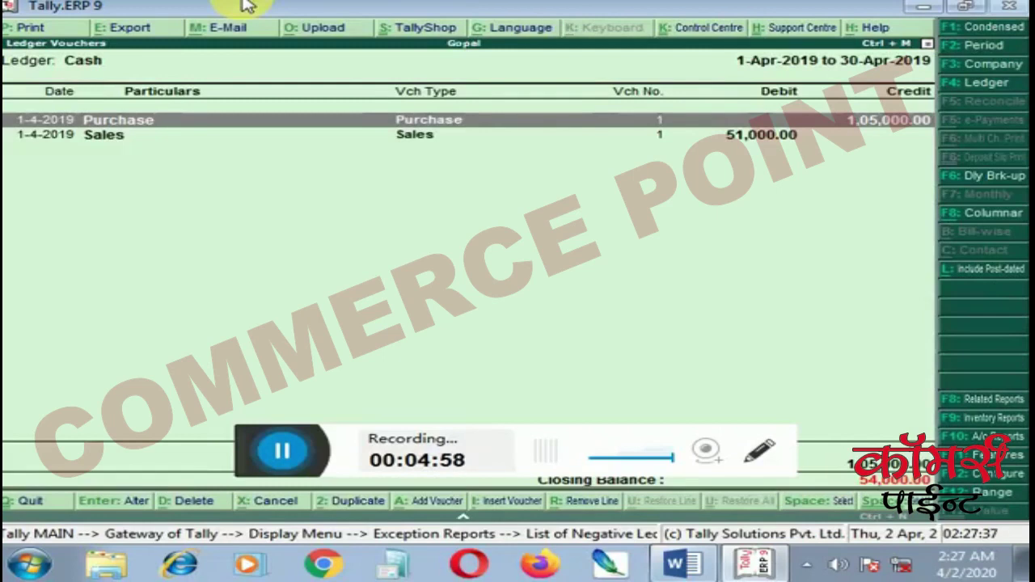
pyautogui.press('Down')
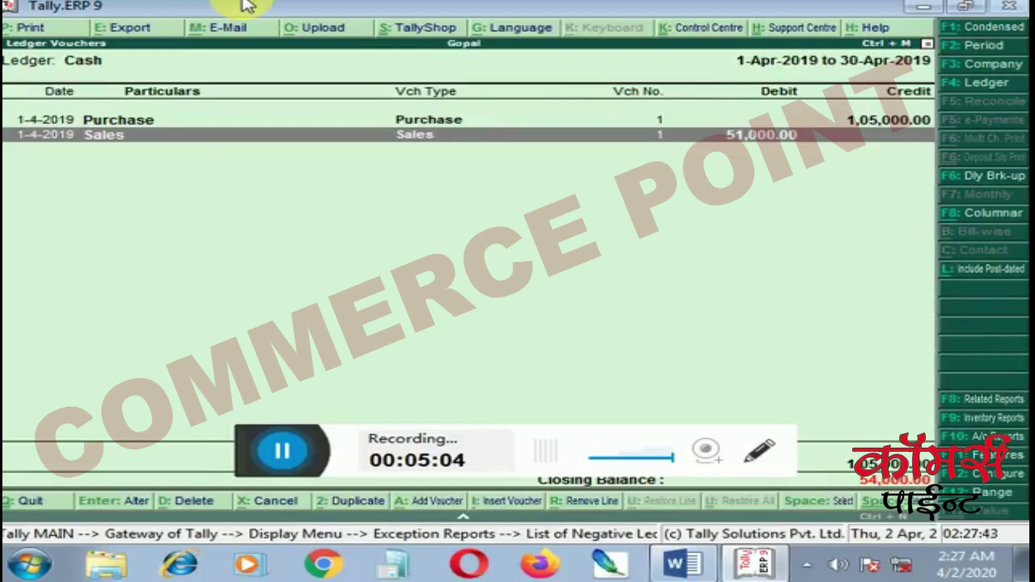
# Go back to the Exception Reports menu and open the Overdue Receivables report.
pyautogui.press('Escape')
pyautogui.press('Escape')
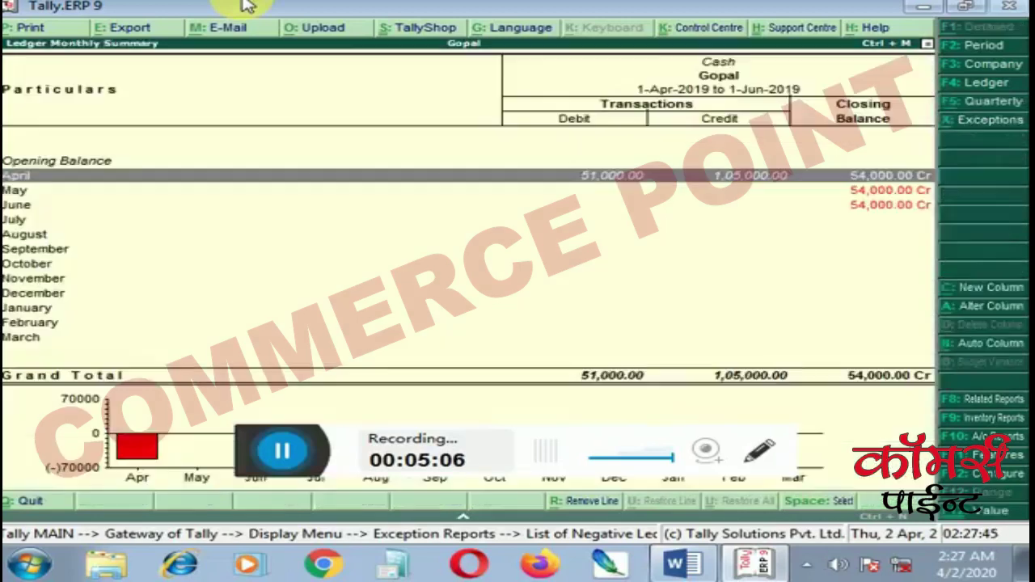
pyautogui.press('Escape')
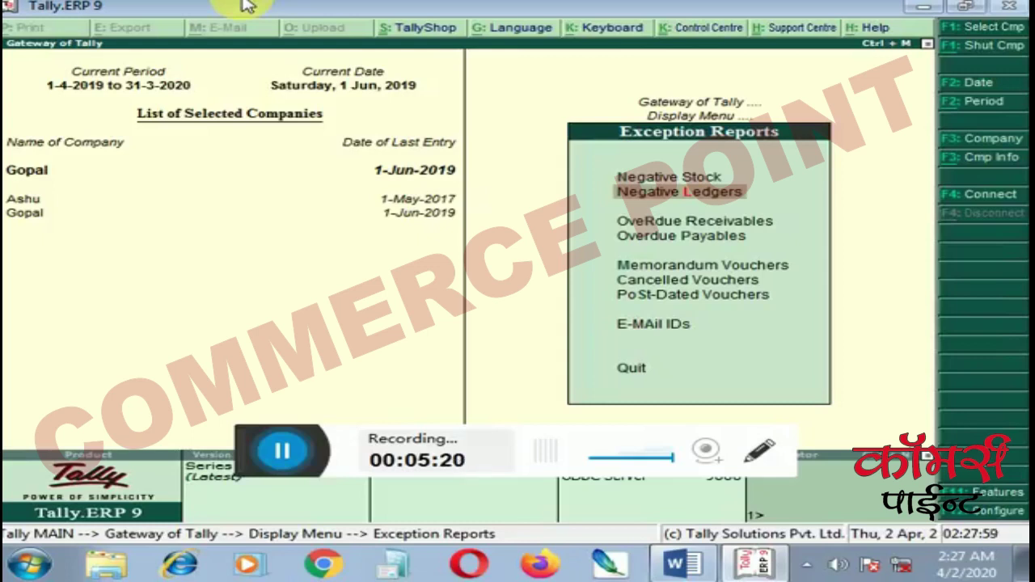
pyautogui.press('Down')
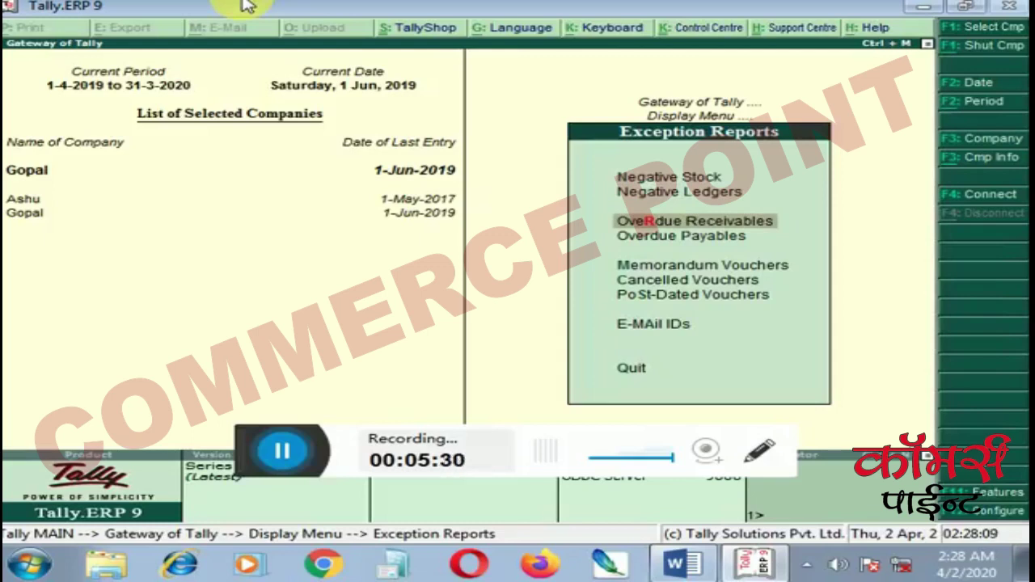
pyautogui.press('Return')
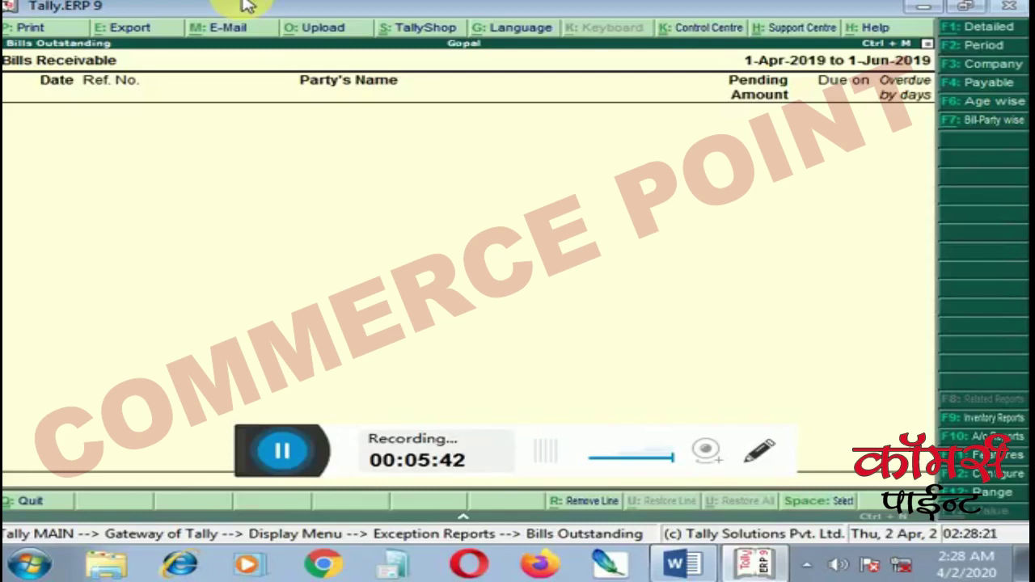
pyautogui.press('Escape')
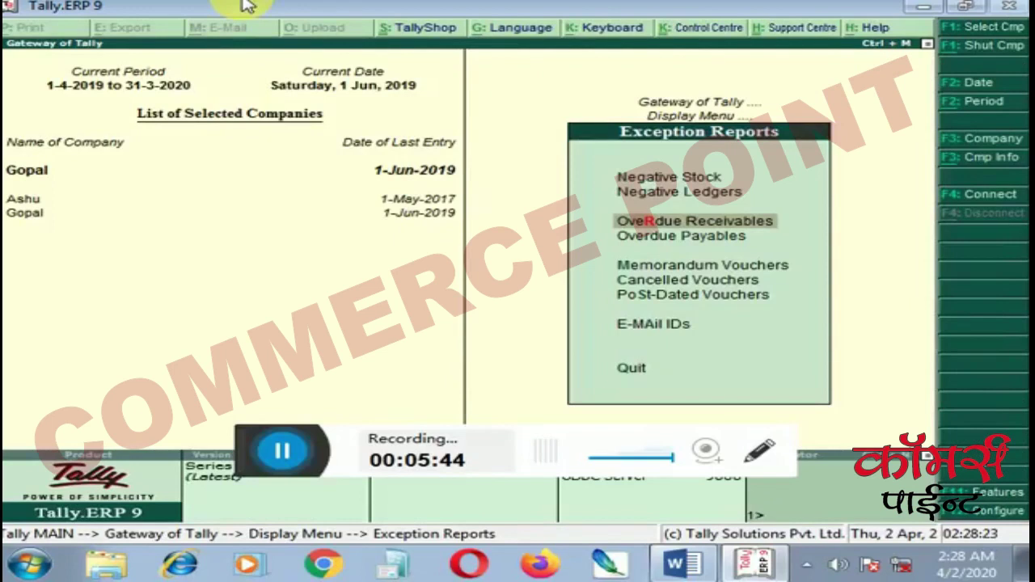
pyautogui.press('Return')
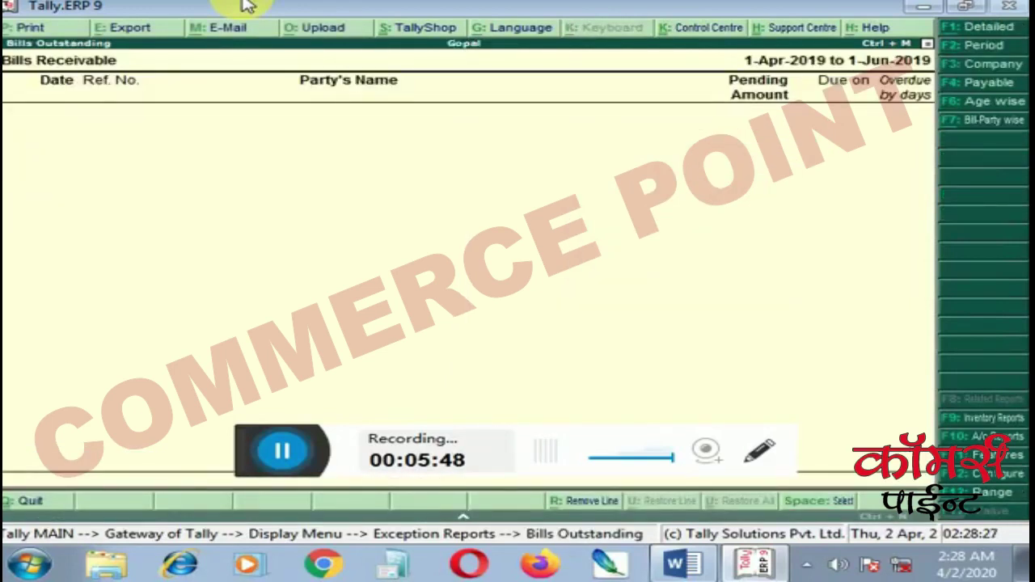
# Set the Bills Receivable report period from 1-4-2019 to 1-6-2019.
pyautogui.press('F2')
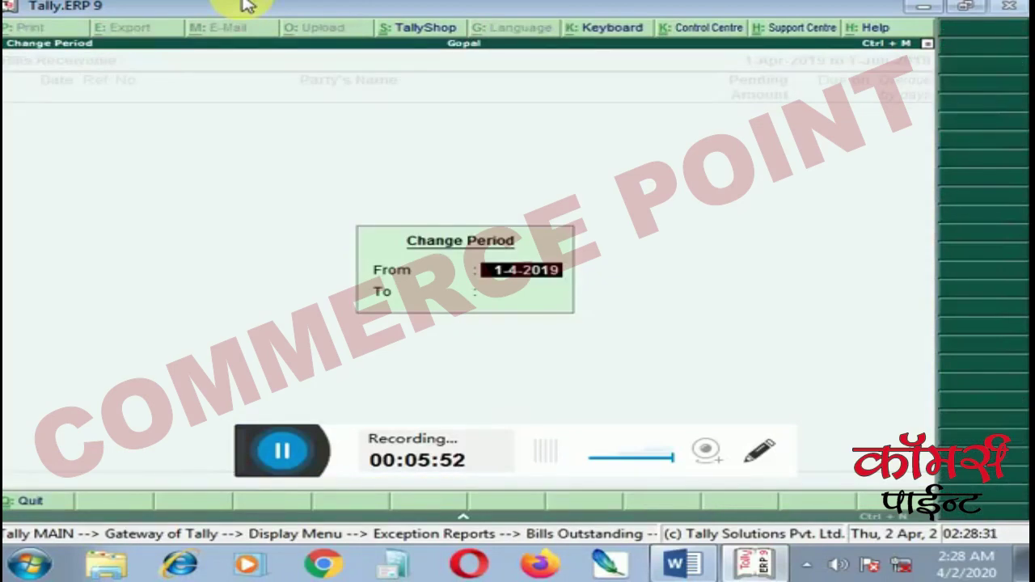
pyautogui.press('Return')
pyautogui.write('1')
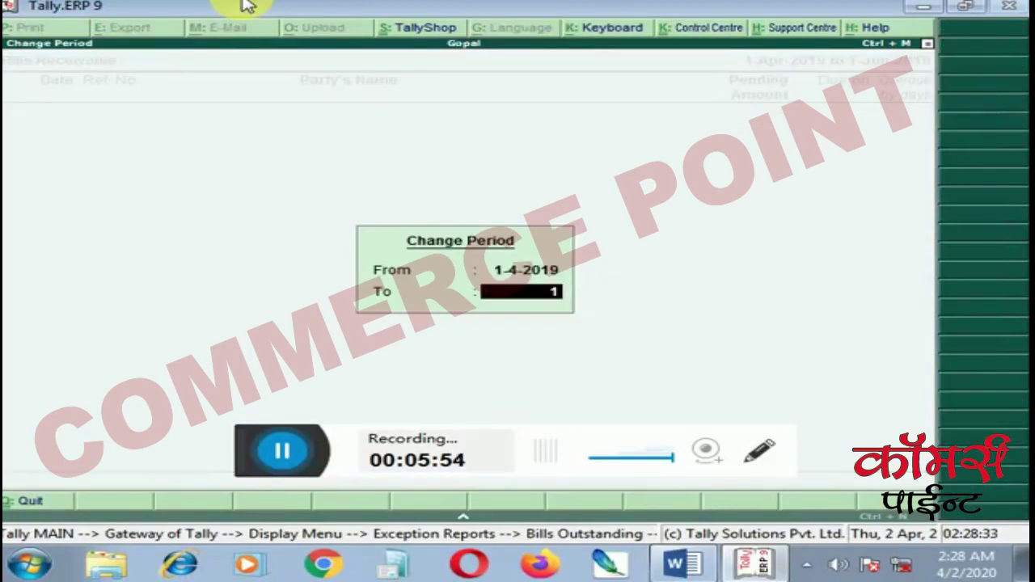
pyautogui.write('-6')
pyautogui.press('Return')
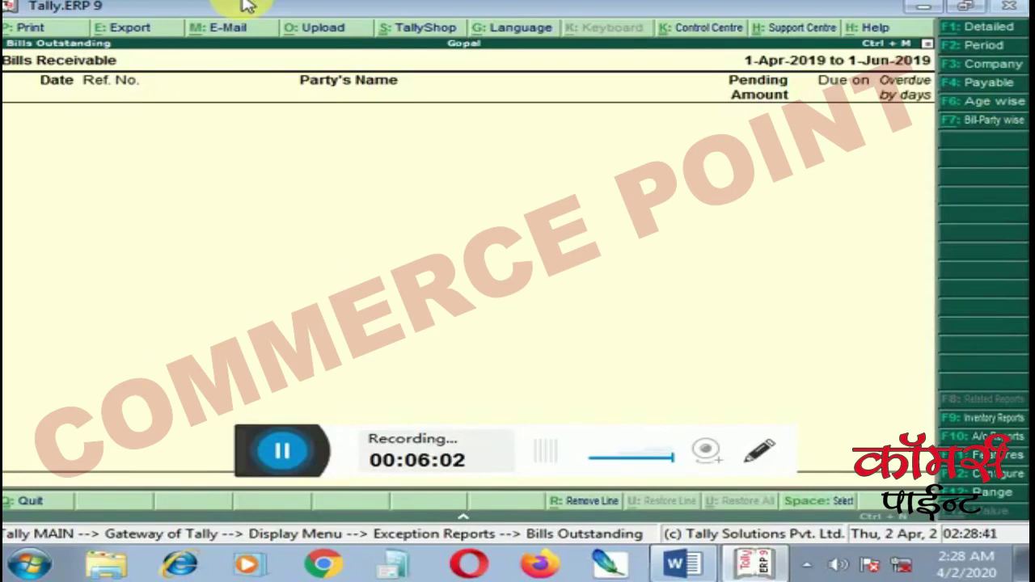
# Change the Bills Receivable report period to run from 1-6-2019 to 1-7-2019.
pyautogui.press('F2')
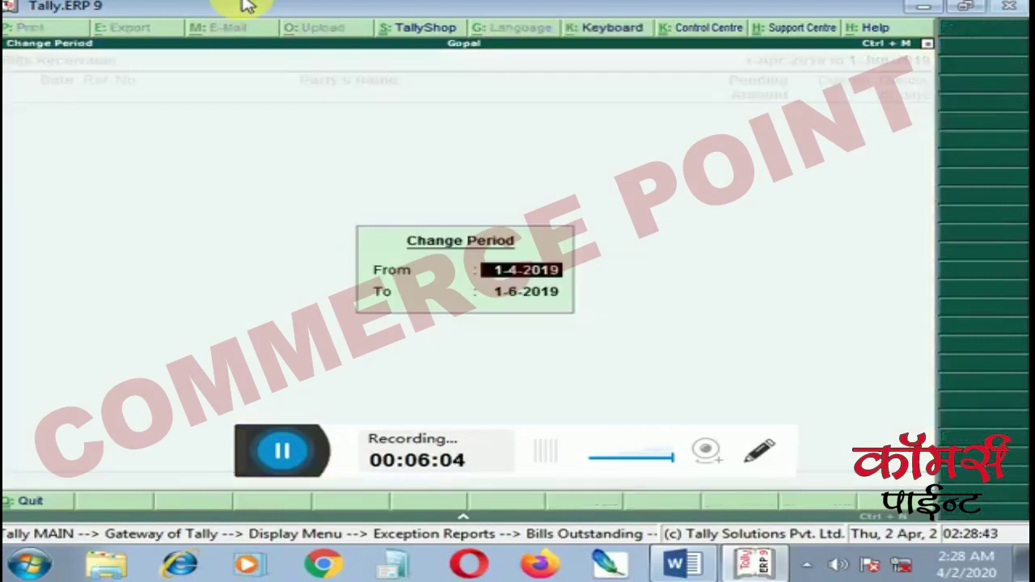
pyautogui.write('1')
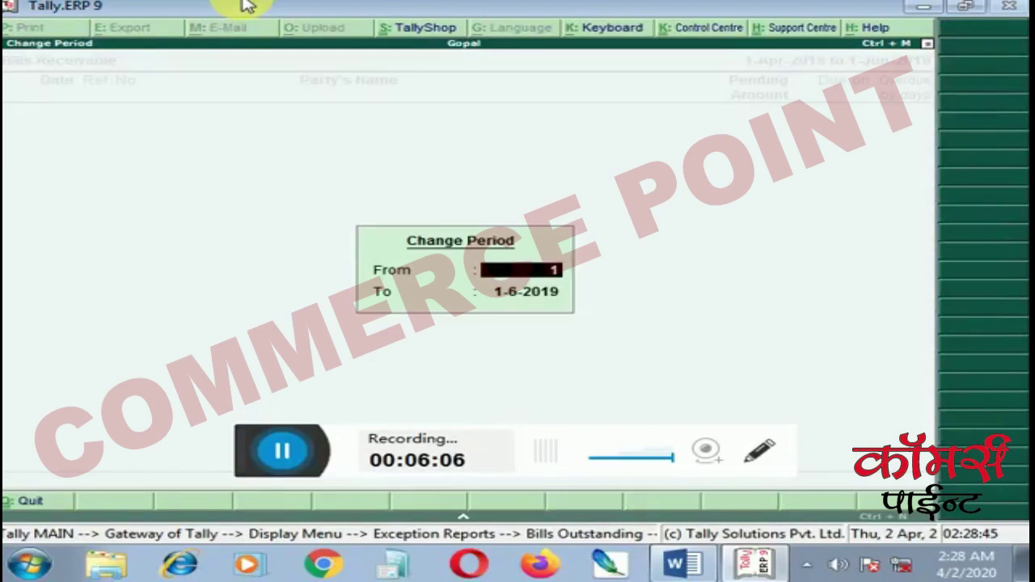
pyautogui.write('6')
pyautogui.press('BackSpace')
pyautogui.write('.6')
pyautogui.press('Return')
pyautogui.write('1.7')
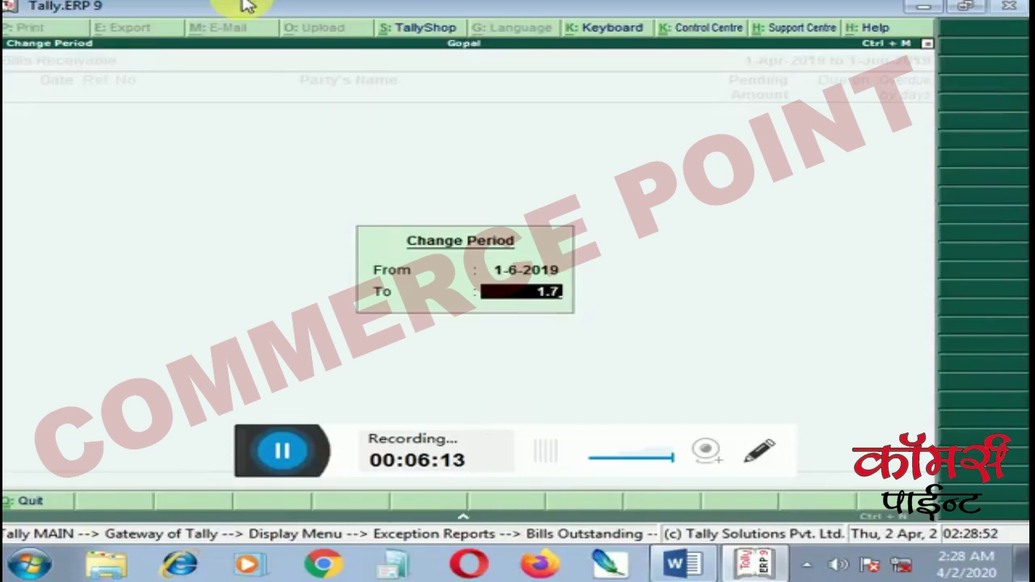
pyautogui.press('Return')
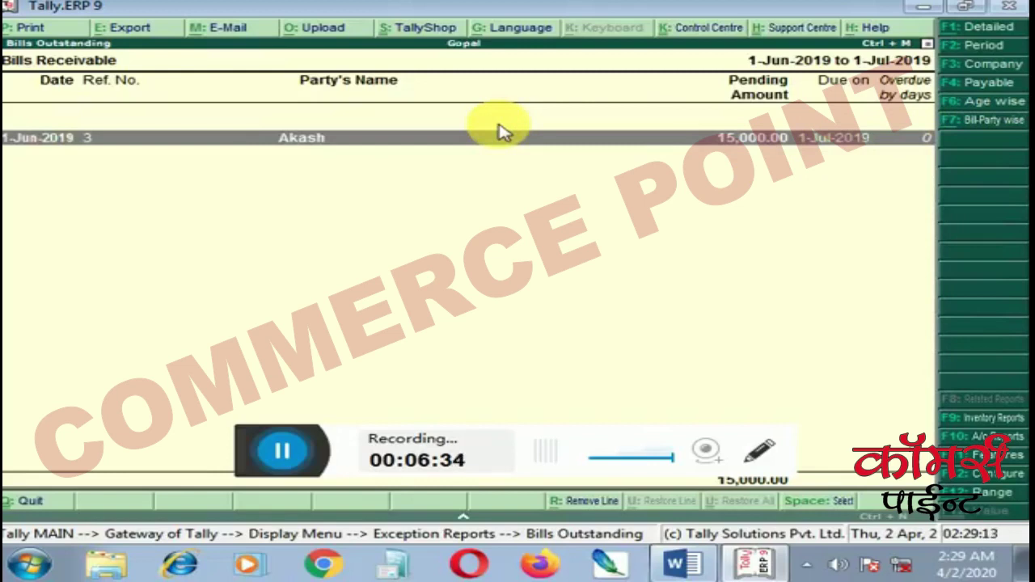
# Leave the Overdue Receivables report and return to the Gateway of Tally.
pyautogui.press('Escape')
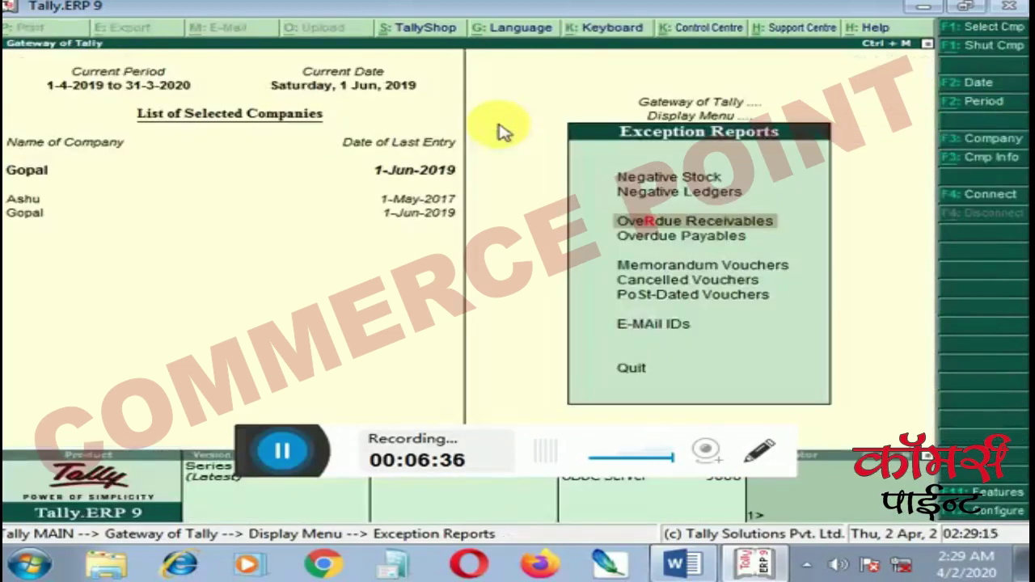
pyautogui.press('Down')
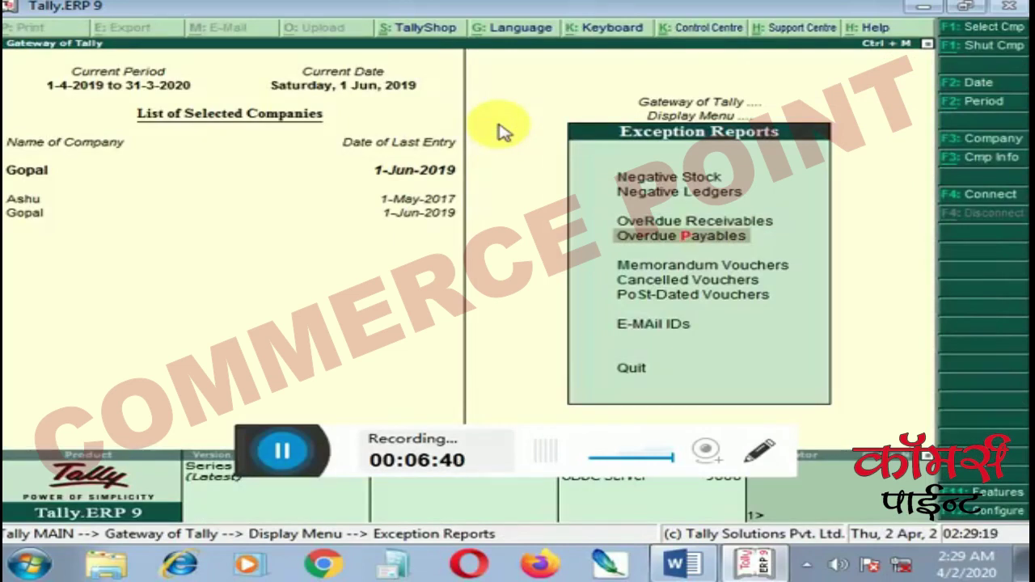
pyautogui.press('Escape')
pyautogui.press('Escape')
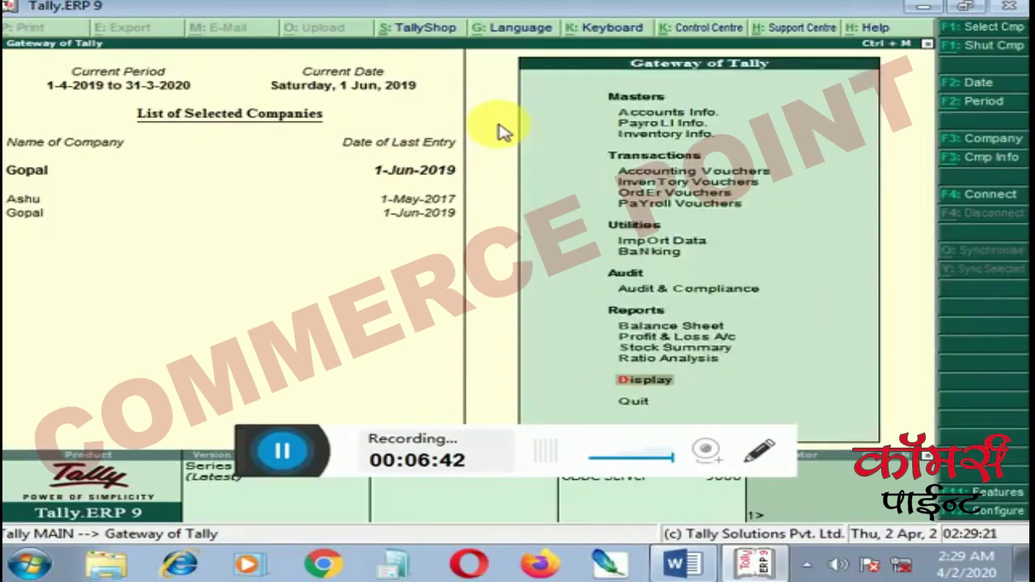
# Open a new sales voucher through Accounting Vouchers.
pyautogui.press('Up')
pyautogui.press('Up')
pyautogui.press('Up')
pyautogui.press('Up')
pyautogui.press('Up')
pyautogui.press('Up')
pyautogui.press('Up')
pyautogui.press('Up')
pyautogui.press('Up')
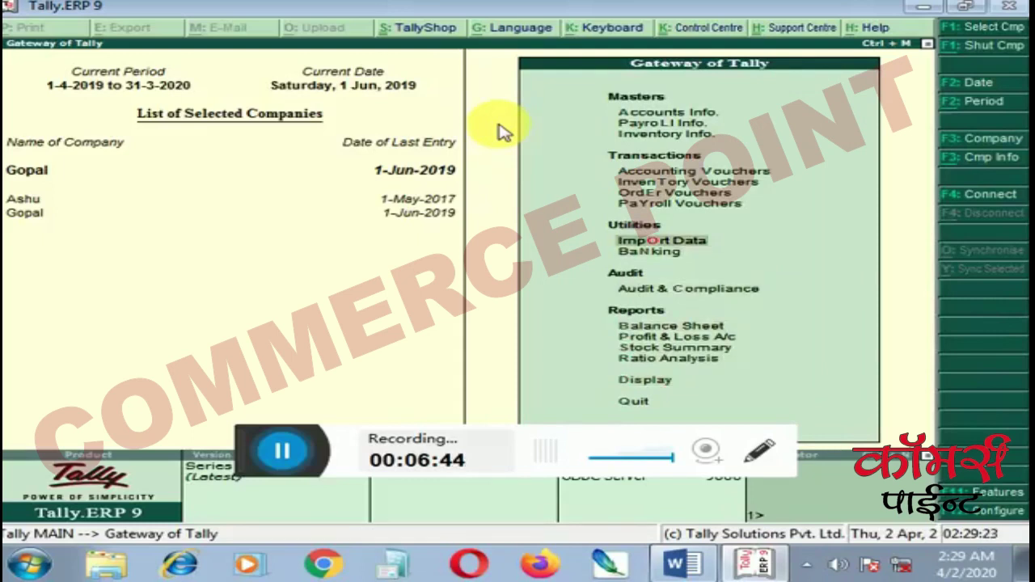
pyautogui.press('Up')
pyautogui.press('Up')
pyautogui.press('Return')
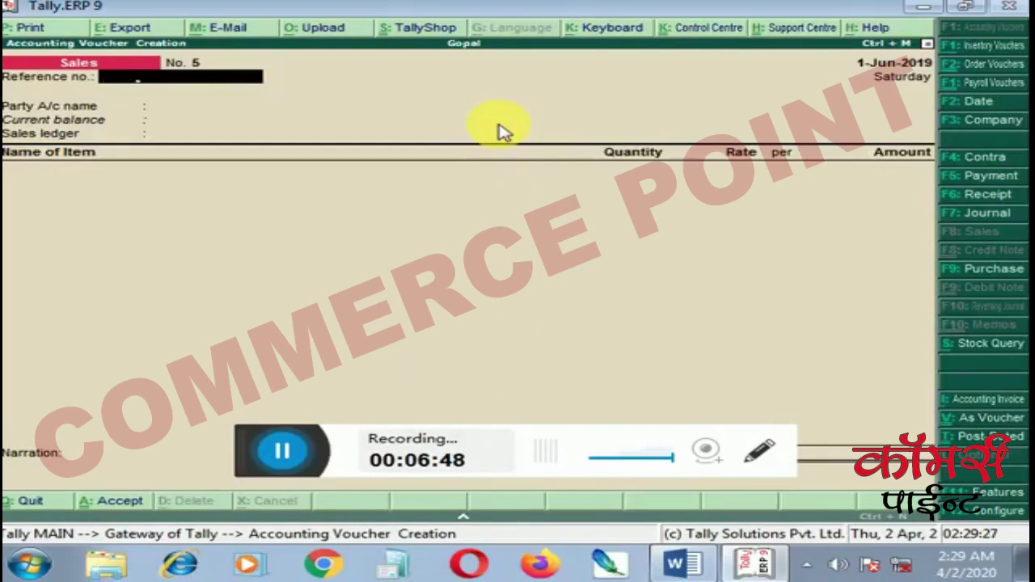
# Switch the new voucher to a Purchase voucher with supplier invoice number 323 dated 1-Jun-2019.
pyautogui.press('F9')
pyautogui.write('323')
pyautogui.press('Return')
pyautogui.press('Return')
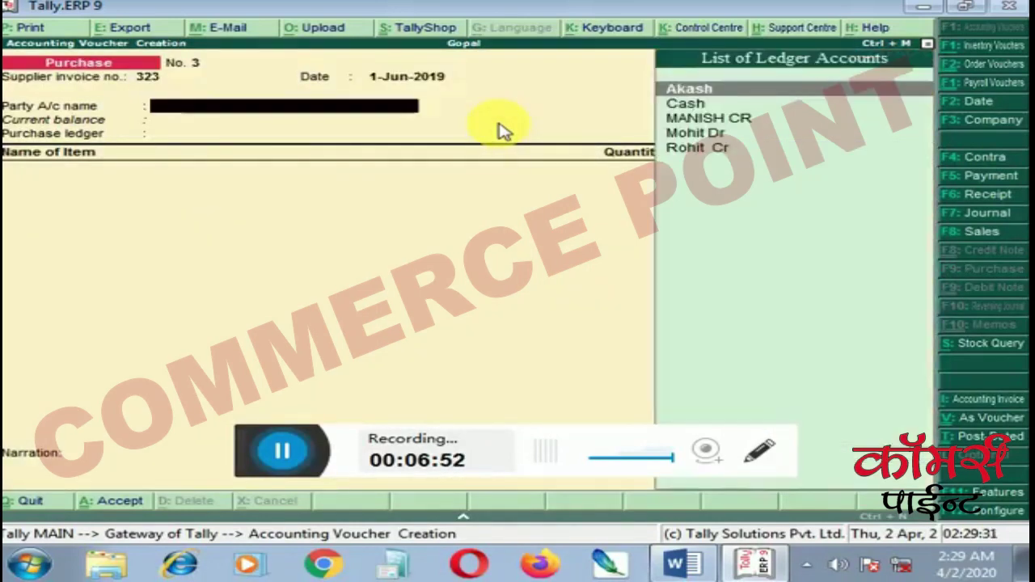
# Choose the creditor listed just below Cash as the party, accept the supplier's details and use the Purchase ledger.
pyautogui.press('Down')
pyautogui.press('Down')
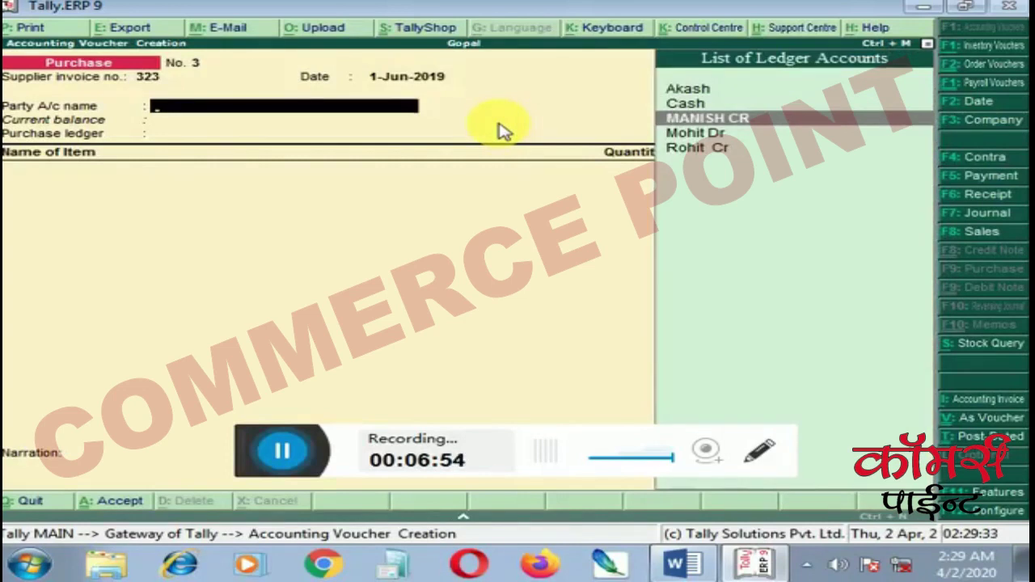
pyautogui.press('Return')
pyautogui.press('Return')
pyautogui.press('Return')
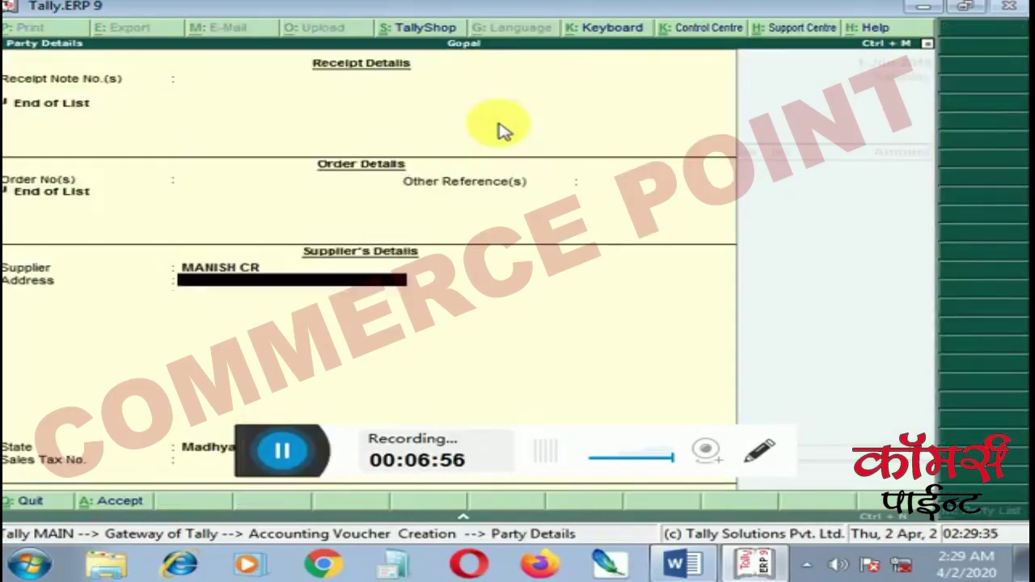
pyautogui.press('Return')
pyautogui.press('Return')
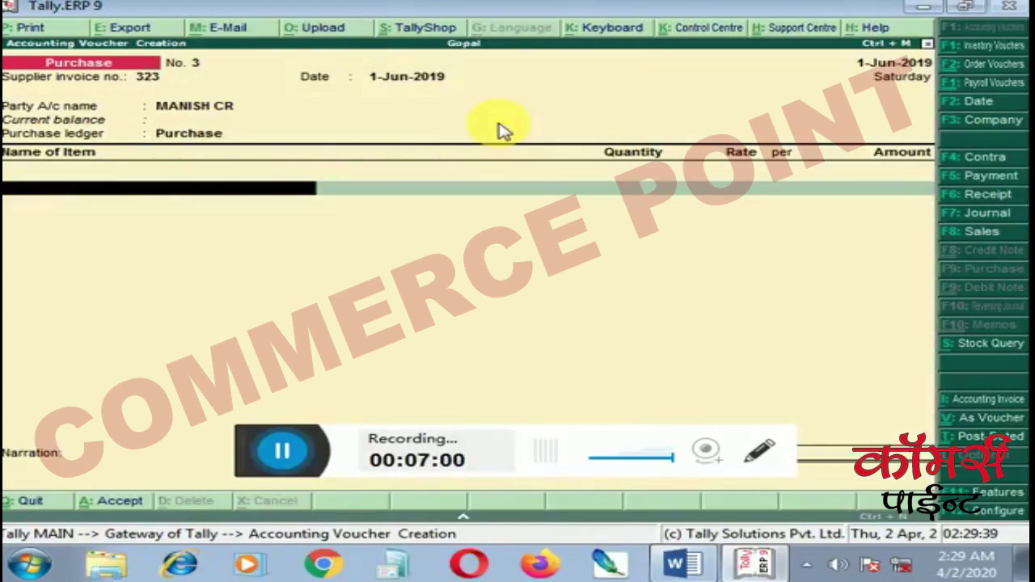
# Add the stock item Nokia 5.1 Blue 3gd 32gd with its tracking number and order number set to Not Applicable.
pyautogui.press('space')
pyautogui.press('Down')
pyautogui.press('Down')
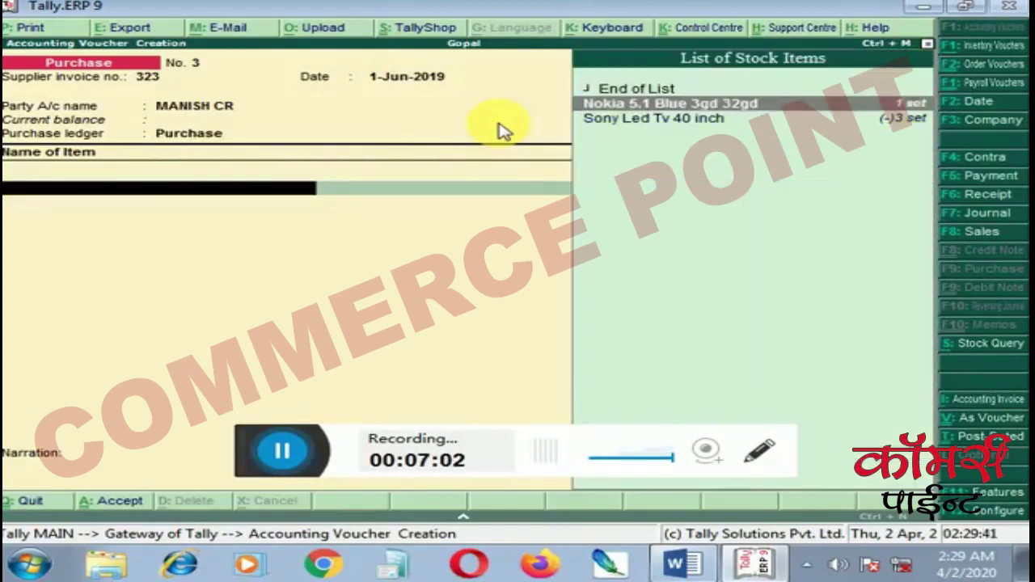
pyautogui.press('Return')
pyautogui.press('Down')
pyautogui.press('Return')
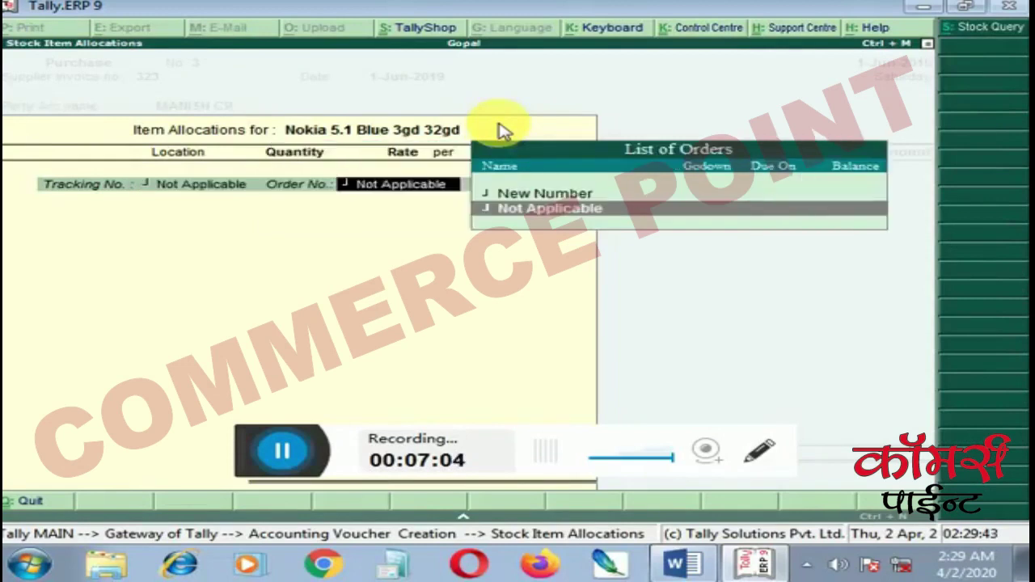
pyautogui.press('Return')
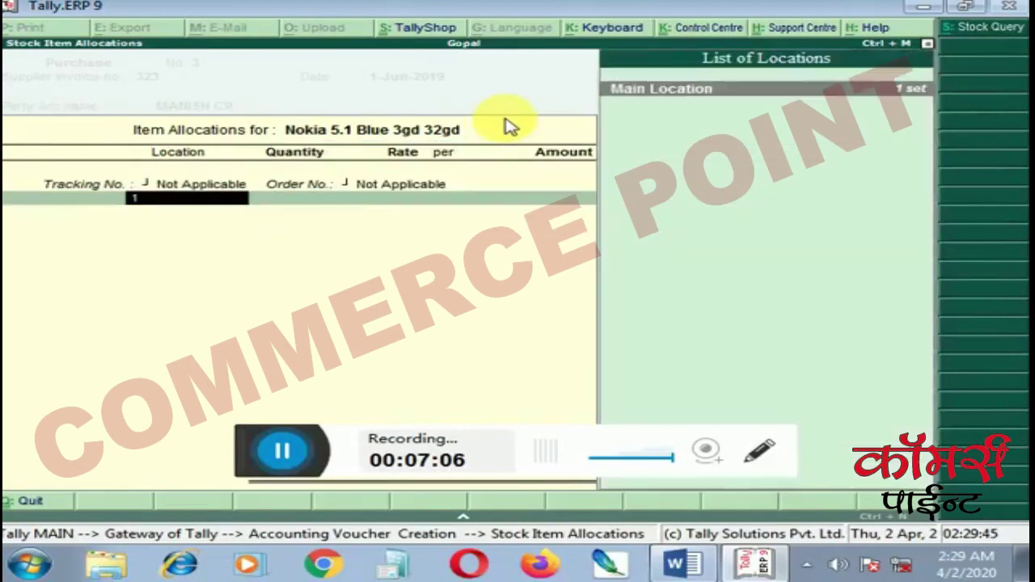
# Allocate 1 set of the Nokia item to Main Location at a rate of 7,000.00 per set.
pyautogui.press('Return')
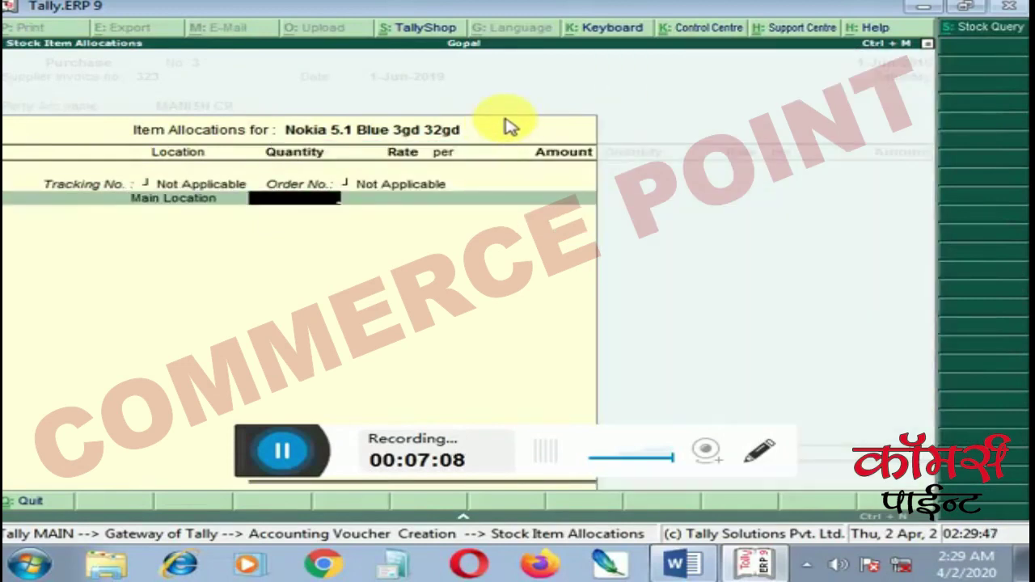
pyautogui.press('Return')
pyautogui.press('Return')
pyautogui.press('Return')
pyautogui.press('Return')
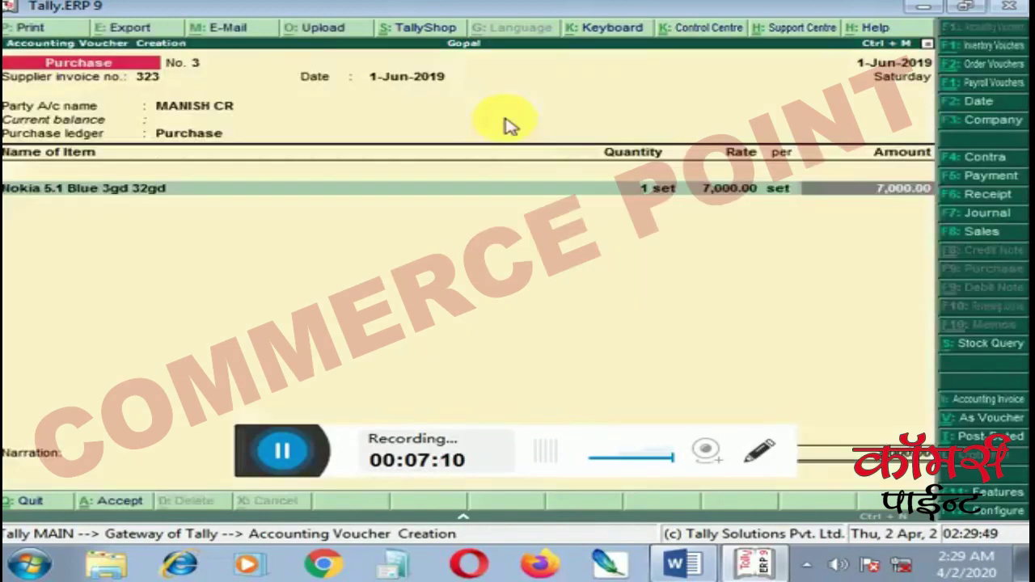
# End the item list, save the purchase voucher and return to the Gateway of Tally.
pyautogui.press('Return')
pyautogui.press('Return')
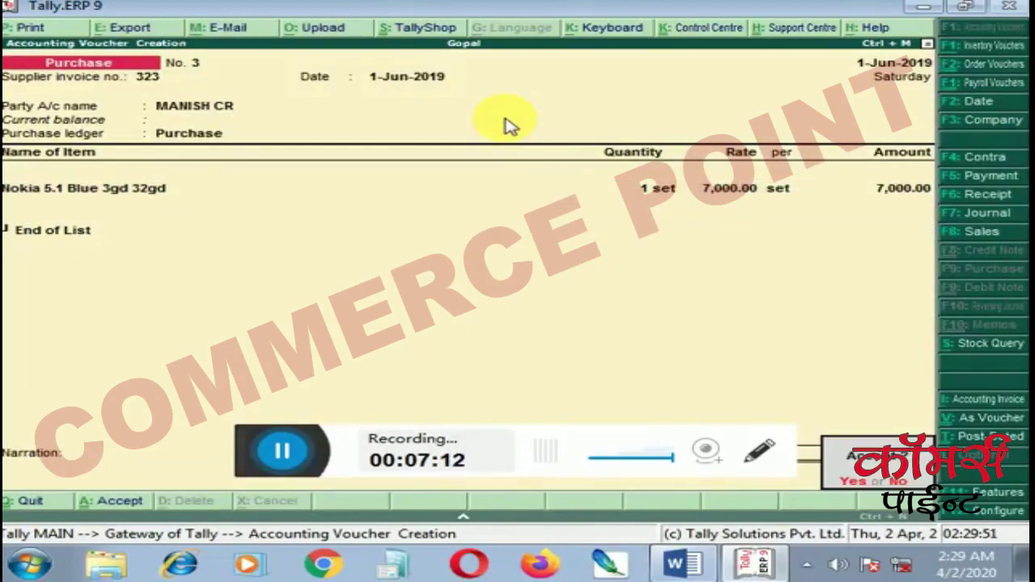
pyautogui.press('Return')
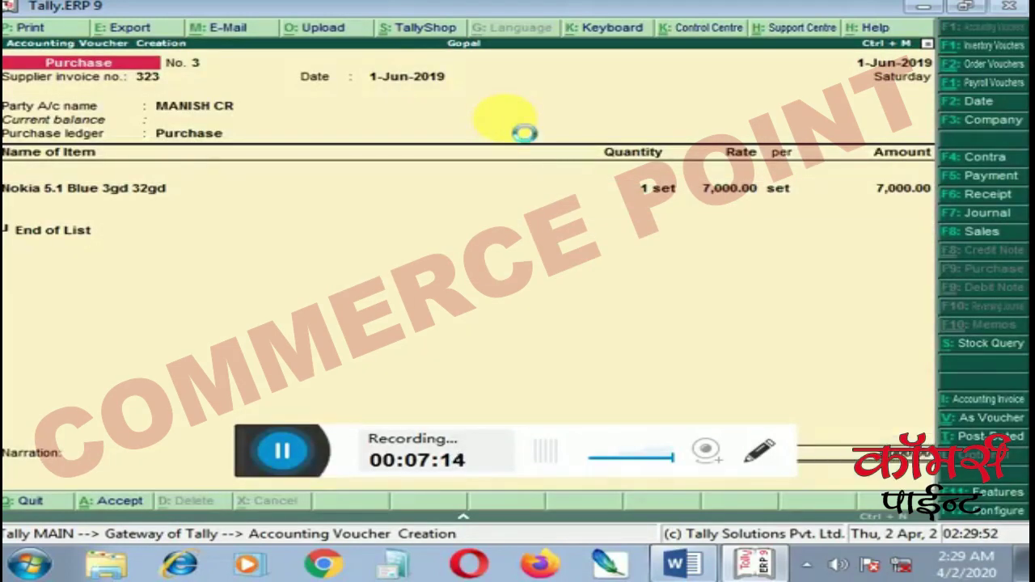
pyautogui.press('Escape')
pyautogui.press('Return')
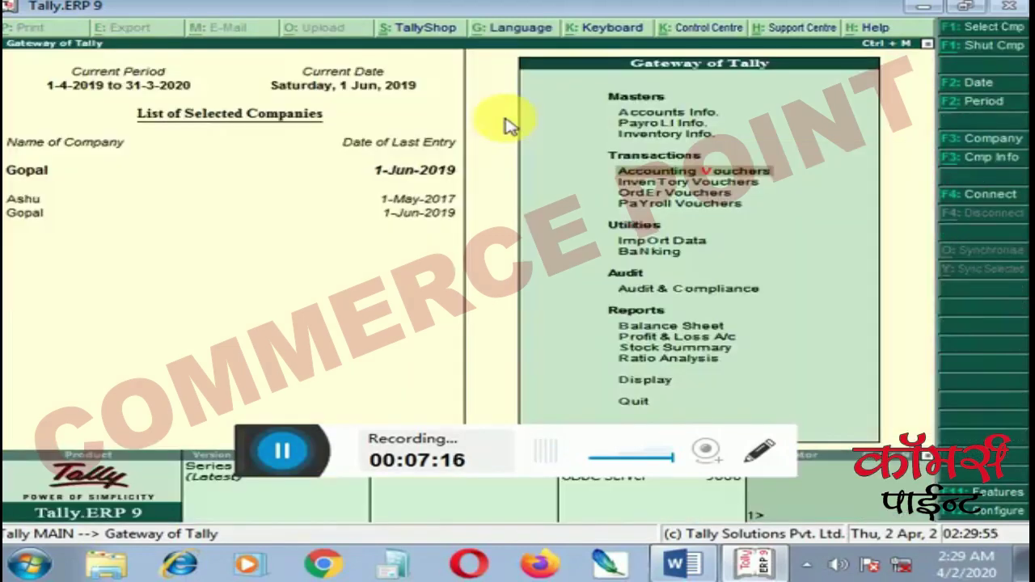
# Open Display from the Gateway of Tally.
pyautogui.press('Down')
pyautogui.press('Down')
pyautogui.press('Down')
pyautogui.press('Down')
pyautogui.press('Down')
pyautogui.press('Down')
pyautogui.press('Down')
pyautogui.press('Down')
pyautogui.press('Down')
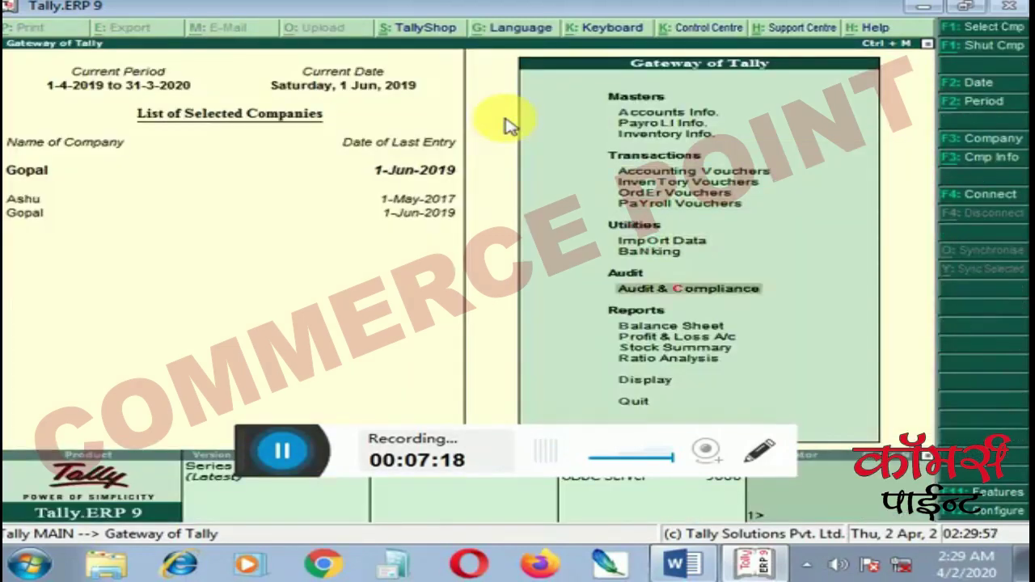
pyautogui.press('Down')
pyautogui.press('Down')
pyautogui.press('Return')
# Open the overdue payables report under Exception Reports.
pyautogui.press('Down')
pyautogui.press('Down')
pyautogui.press('Down')
pyautogui.press('Down')
pyautogui.press('Down')
pyautogui.press('Down')
pyautogui.press('Down')
pyautogui.press('Down')
pyautogui.press('Down')
pyautogui.press('Down')
pyautogui.press('Down')
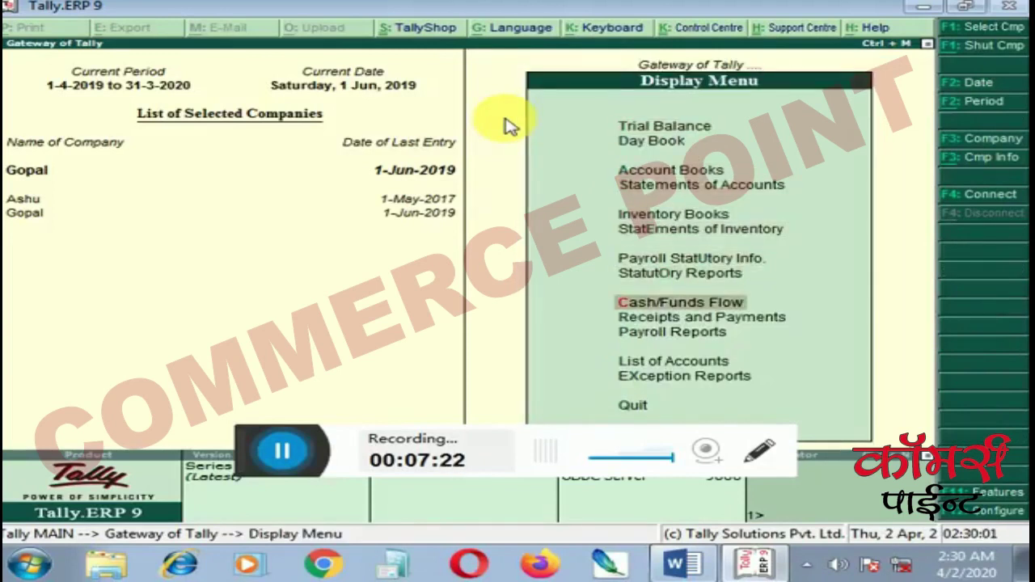
pyautogui.press('Down')
pyautogui.press('Return')
pyautogui.press('Down')
pyautogui.press('Down')
pyautogui.press('Down')
pyautogui.press('Return')
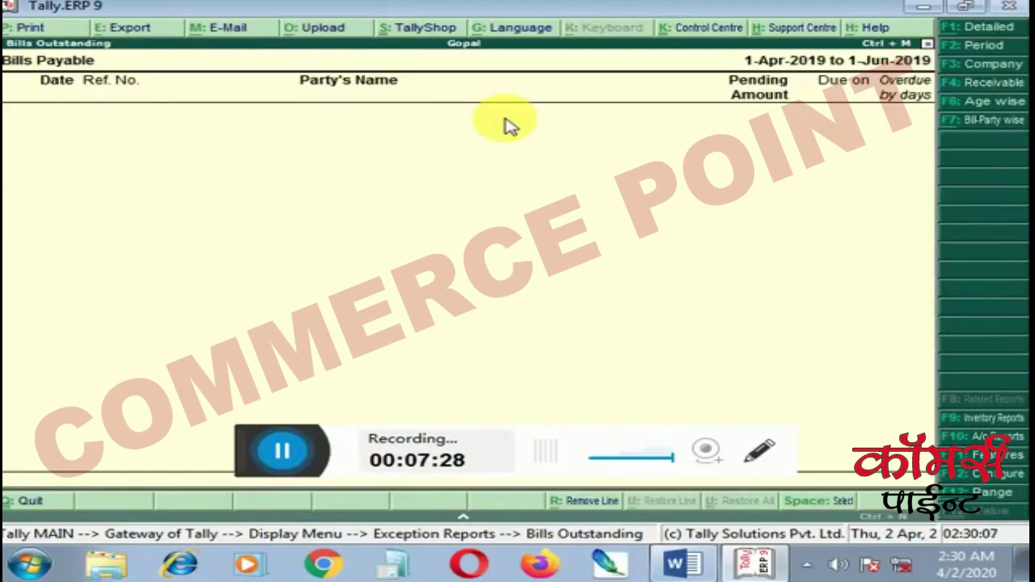
# Change the Bills Payable report period to run from 1-6-2019 to 1-7-2019.
pyautogui.press('F2')
pyautogui.write('16')
pyautogui.press('BackSpace')
pyautogui.write('.6')
pyautogui.press('Return')
pyautogui.write('1.')
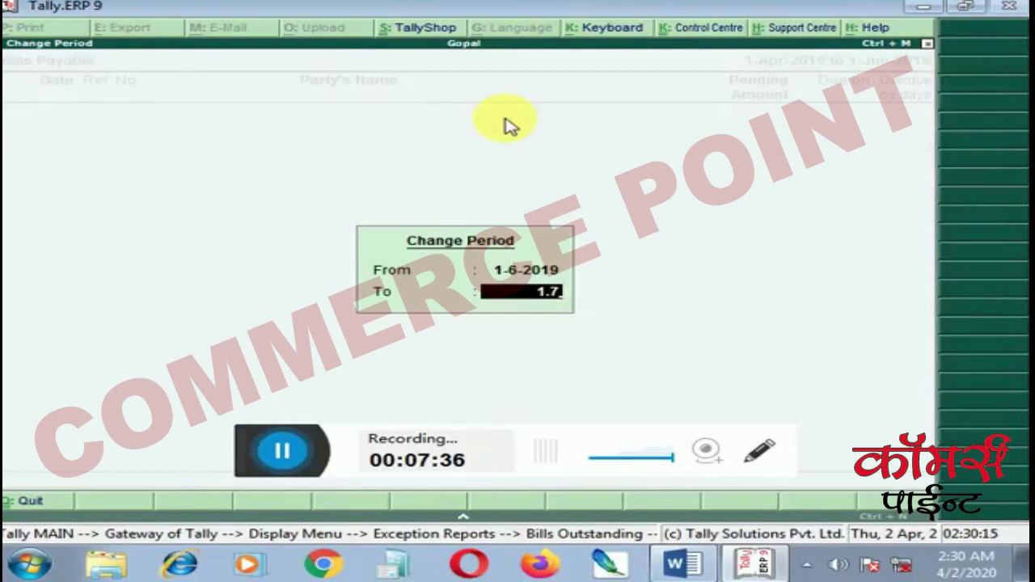
pyautogui.write('7')
pyautogui.press('Return')
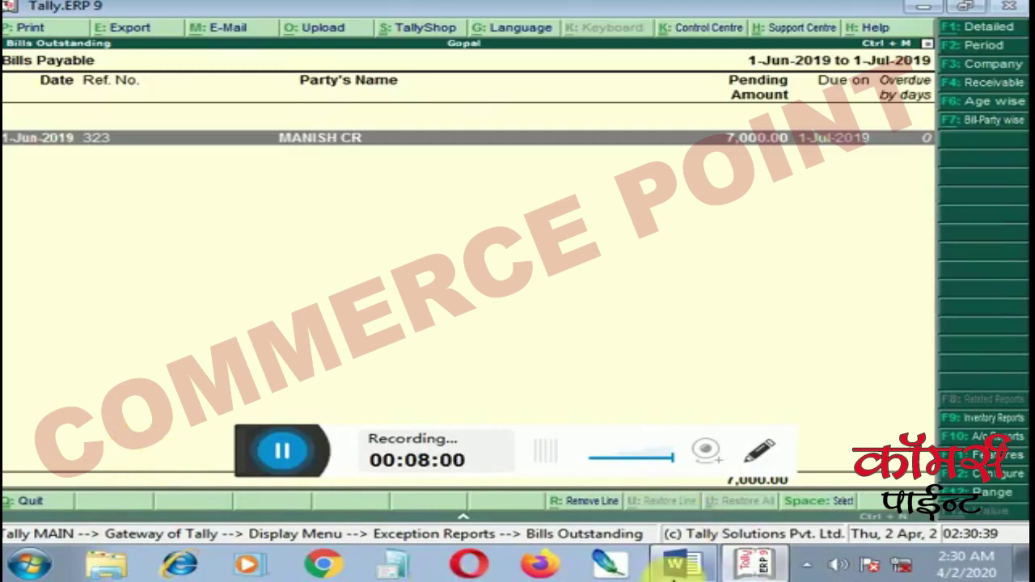
# Switch to the Word document and review the Unit 4 topic list, selecting Stock Query and Recorder status in turn.
pyautogui.click(676, 566)
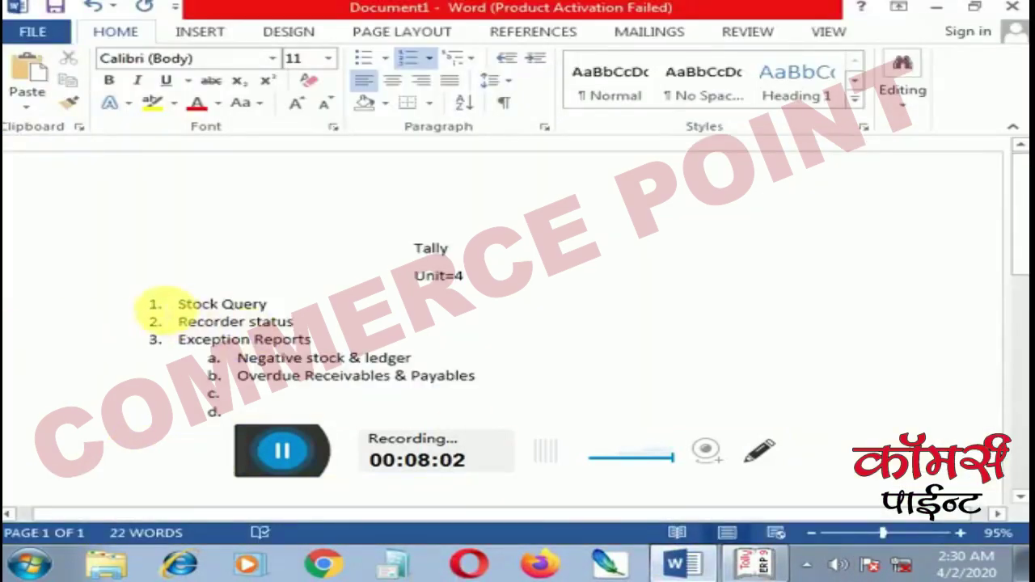
pyautogui.moveTo(177, 308); pyautogui.dragTo(277, 312)
pyautogui.moveTo(179, 327); pyautogui.dragTo(309, 329)
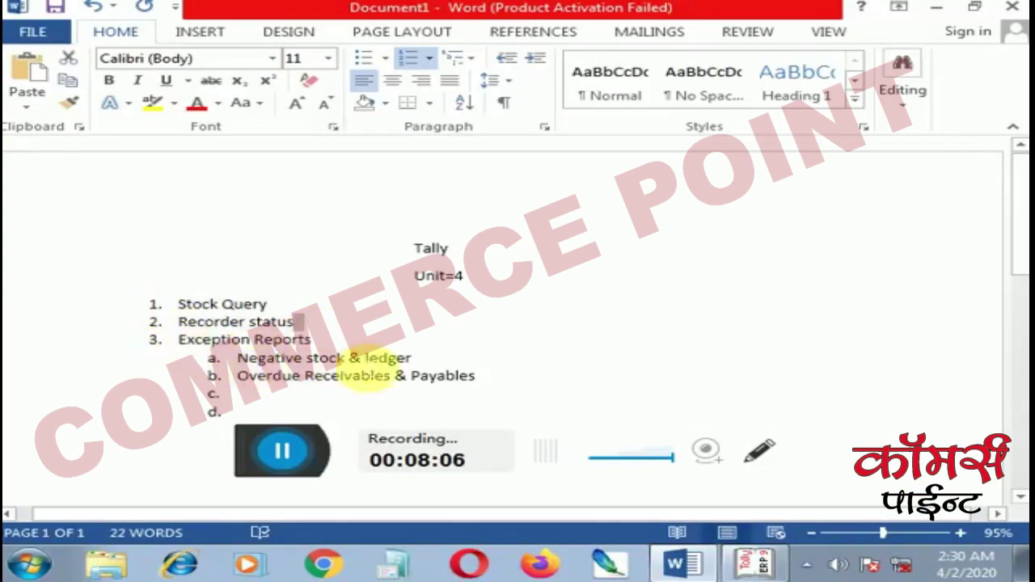